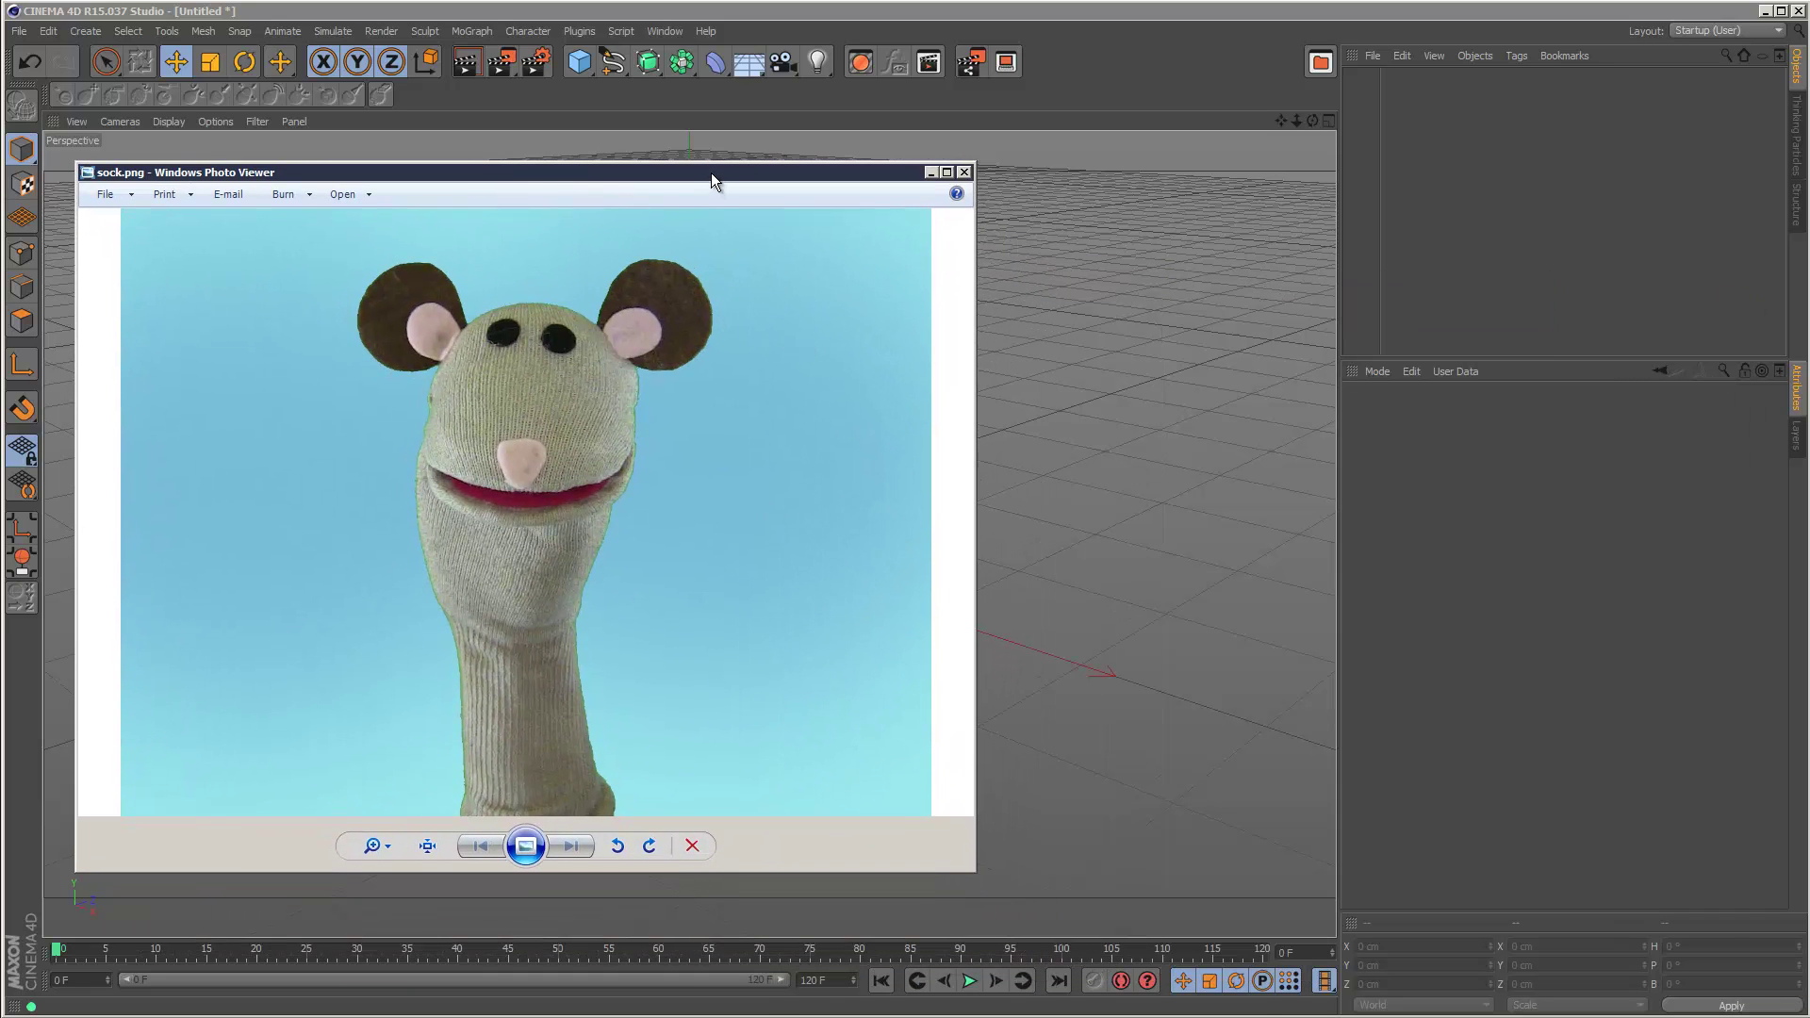
- Move the sock puppet photo window slightly to the right
left_click_drag(711, 173, 810, 182)
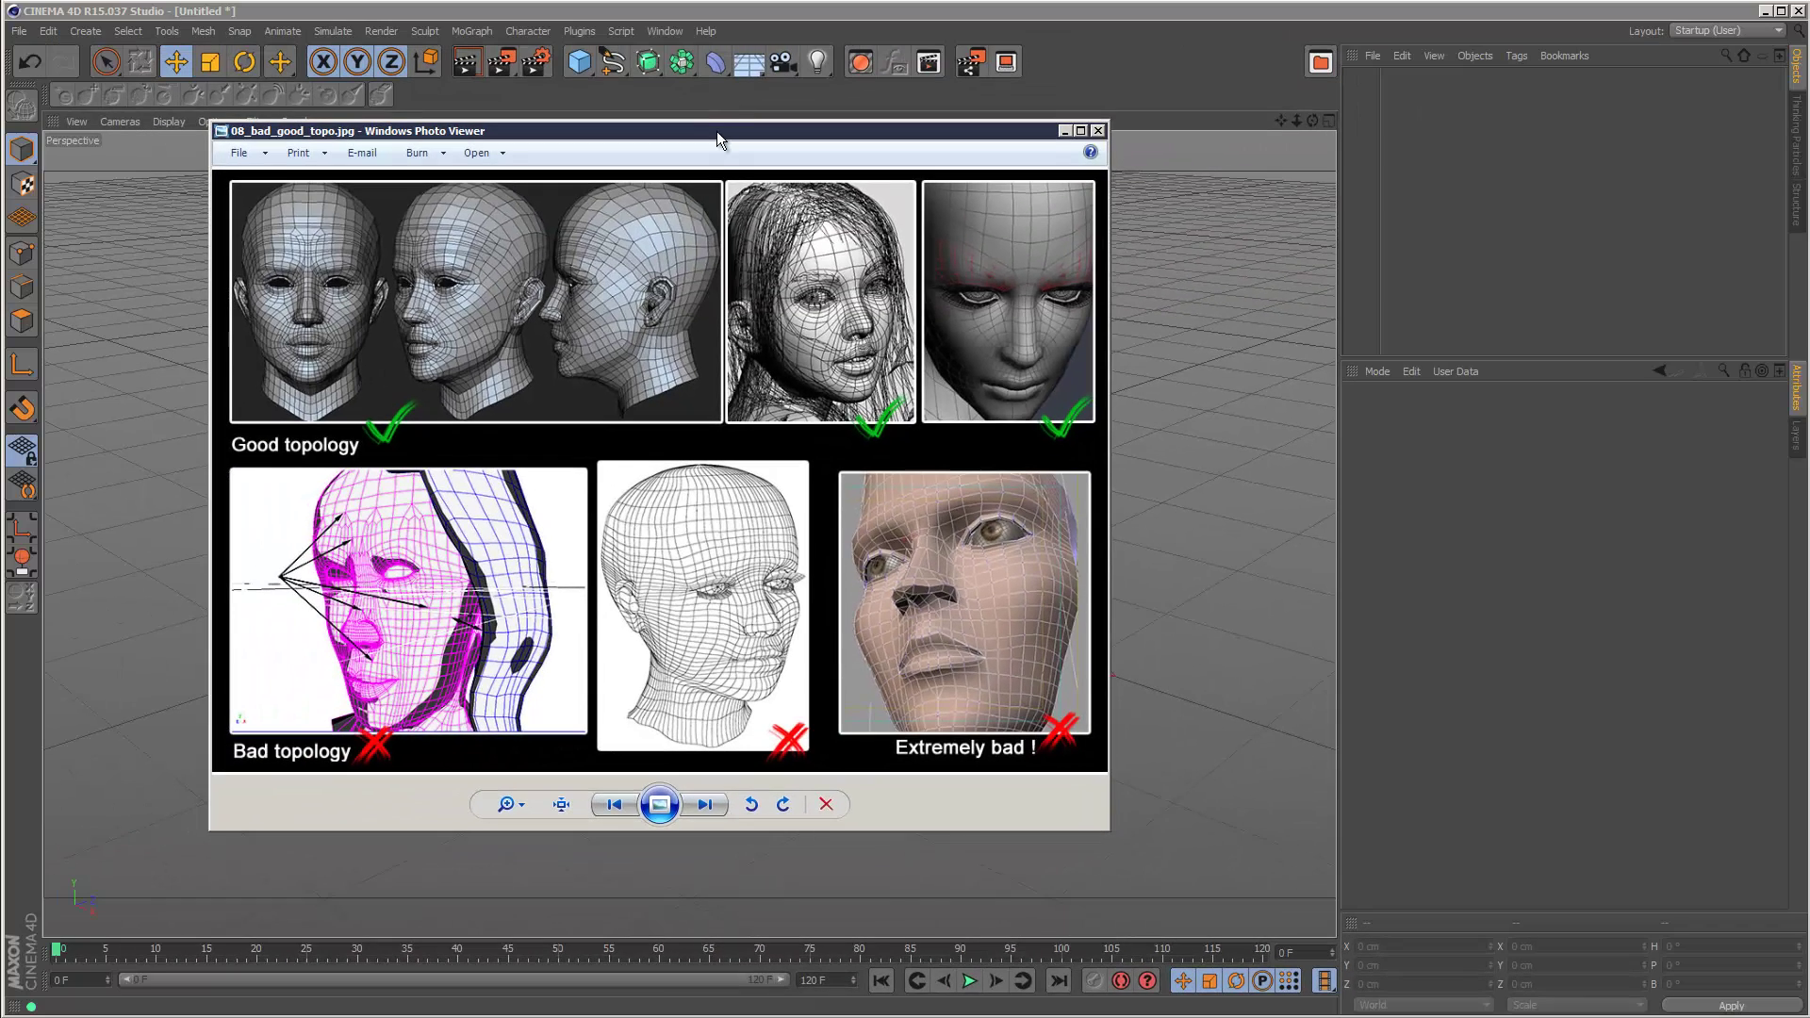
- Close the topology reference image with Alt+F4 to return to the empty Cinema 4D scene
key("alt+F4")
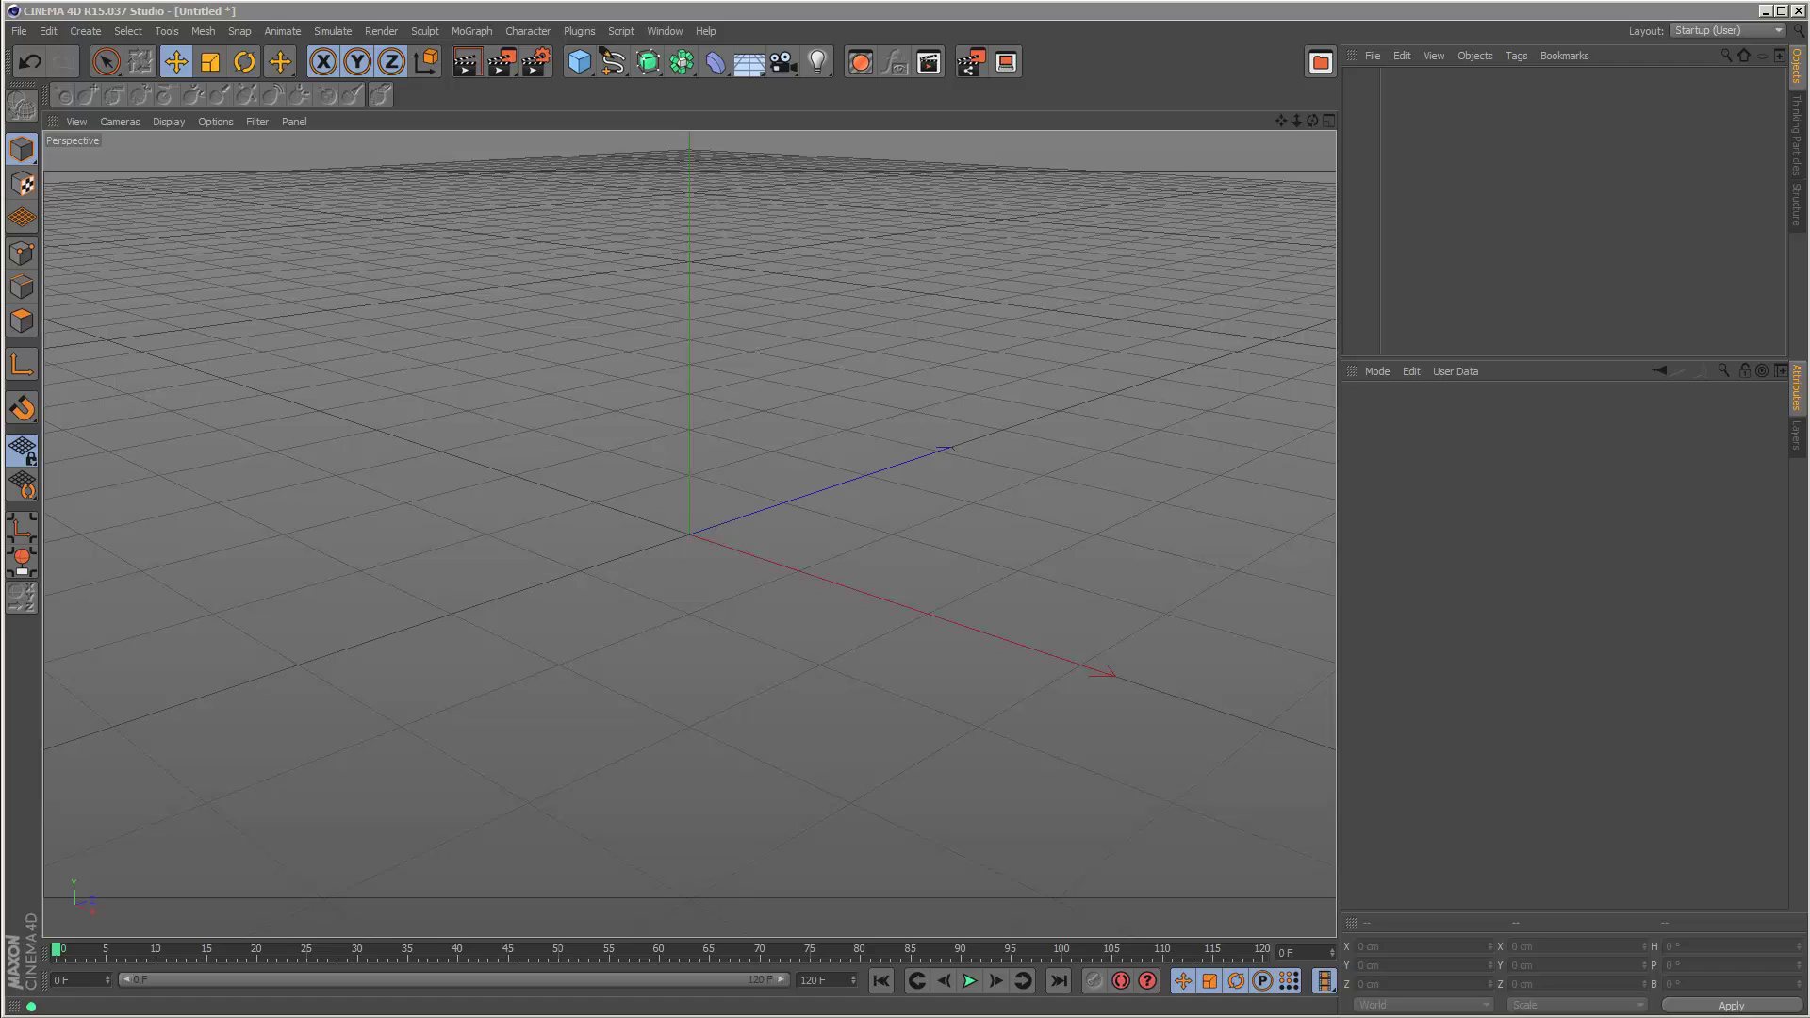
- Add a cube and make it an editable polygon mesh
left_click(588, 64)
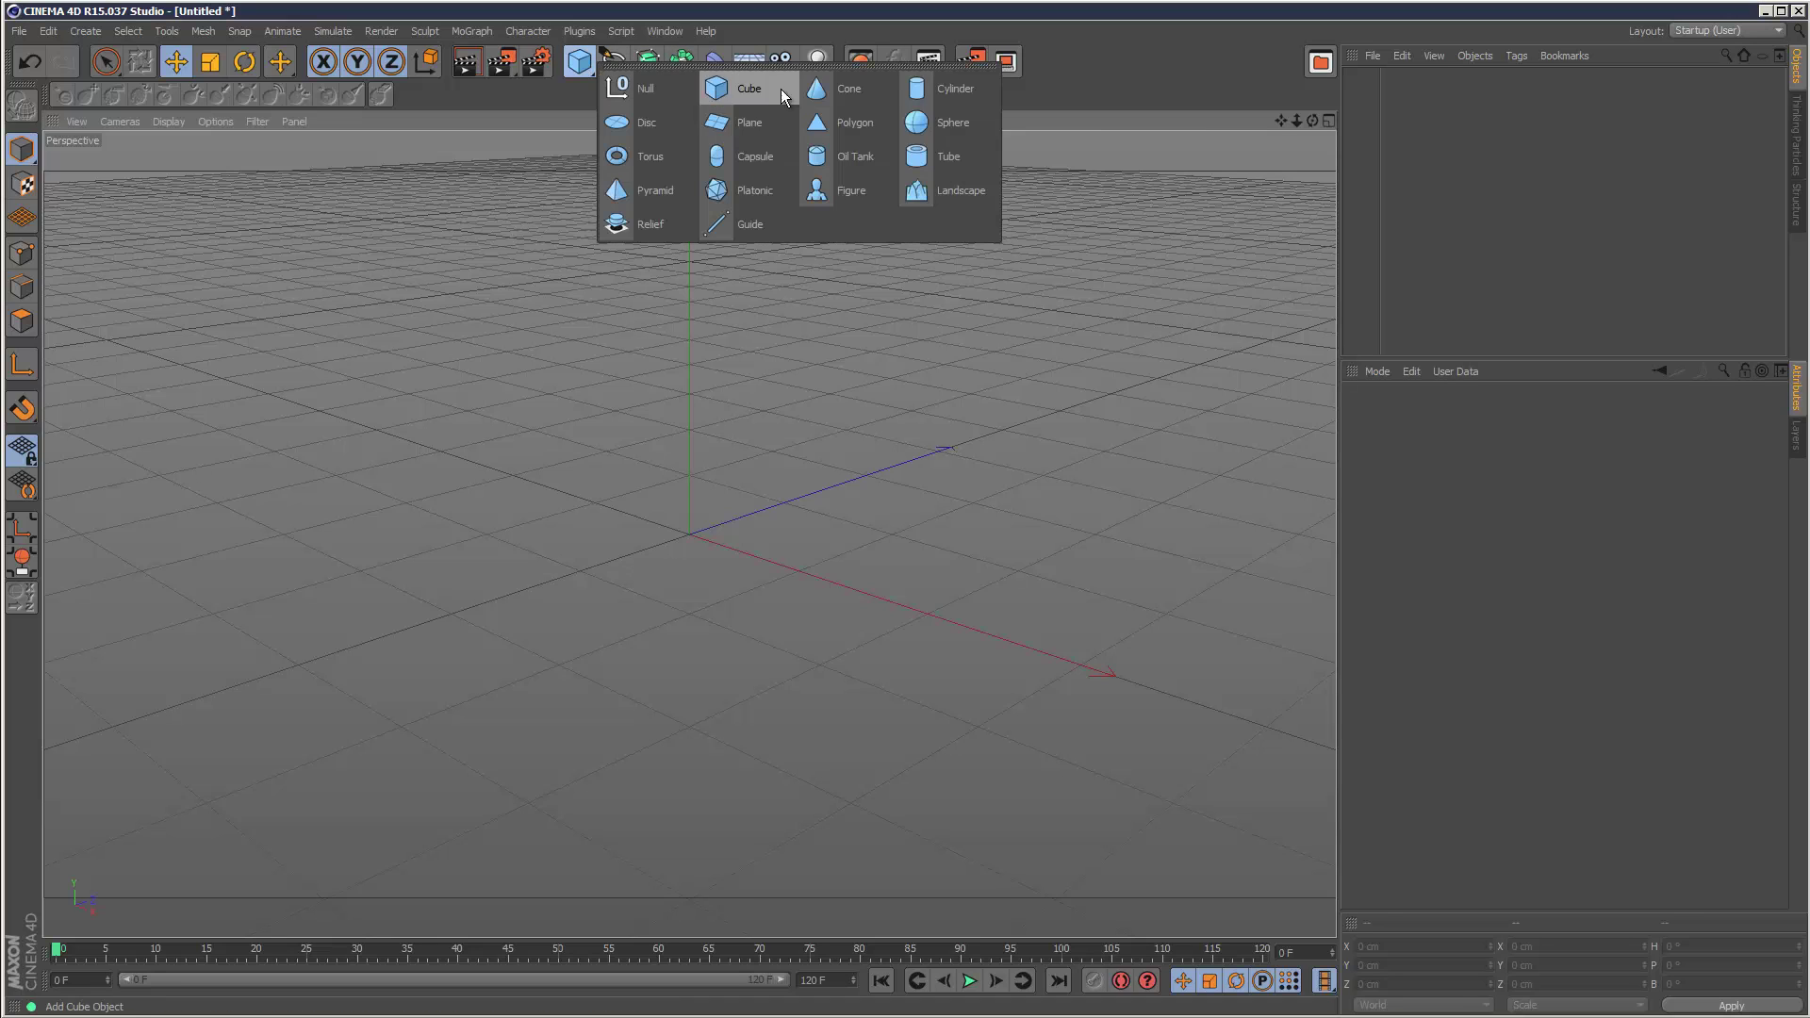
left_click(780, 89)
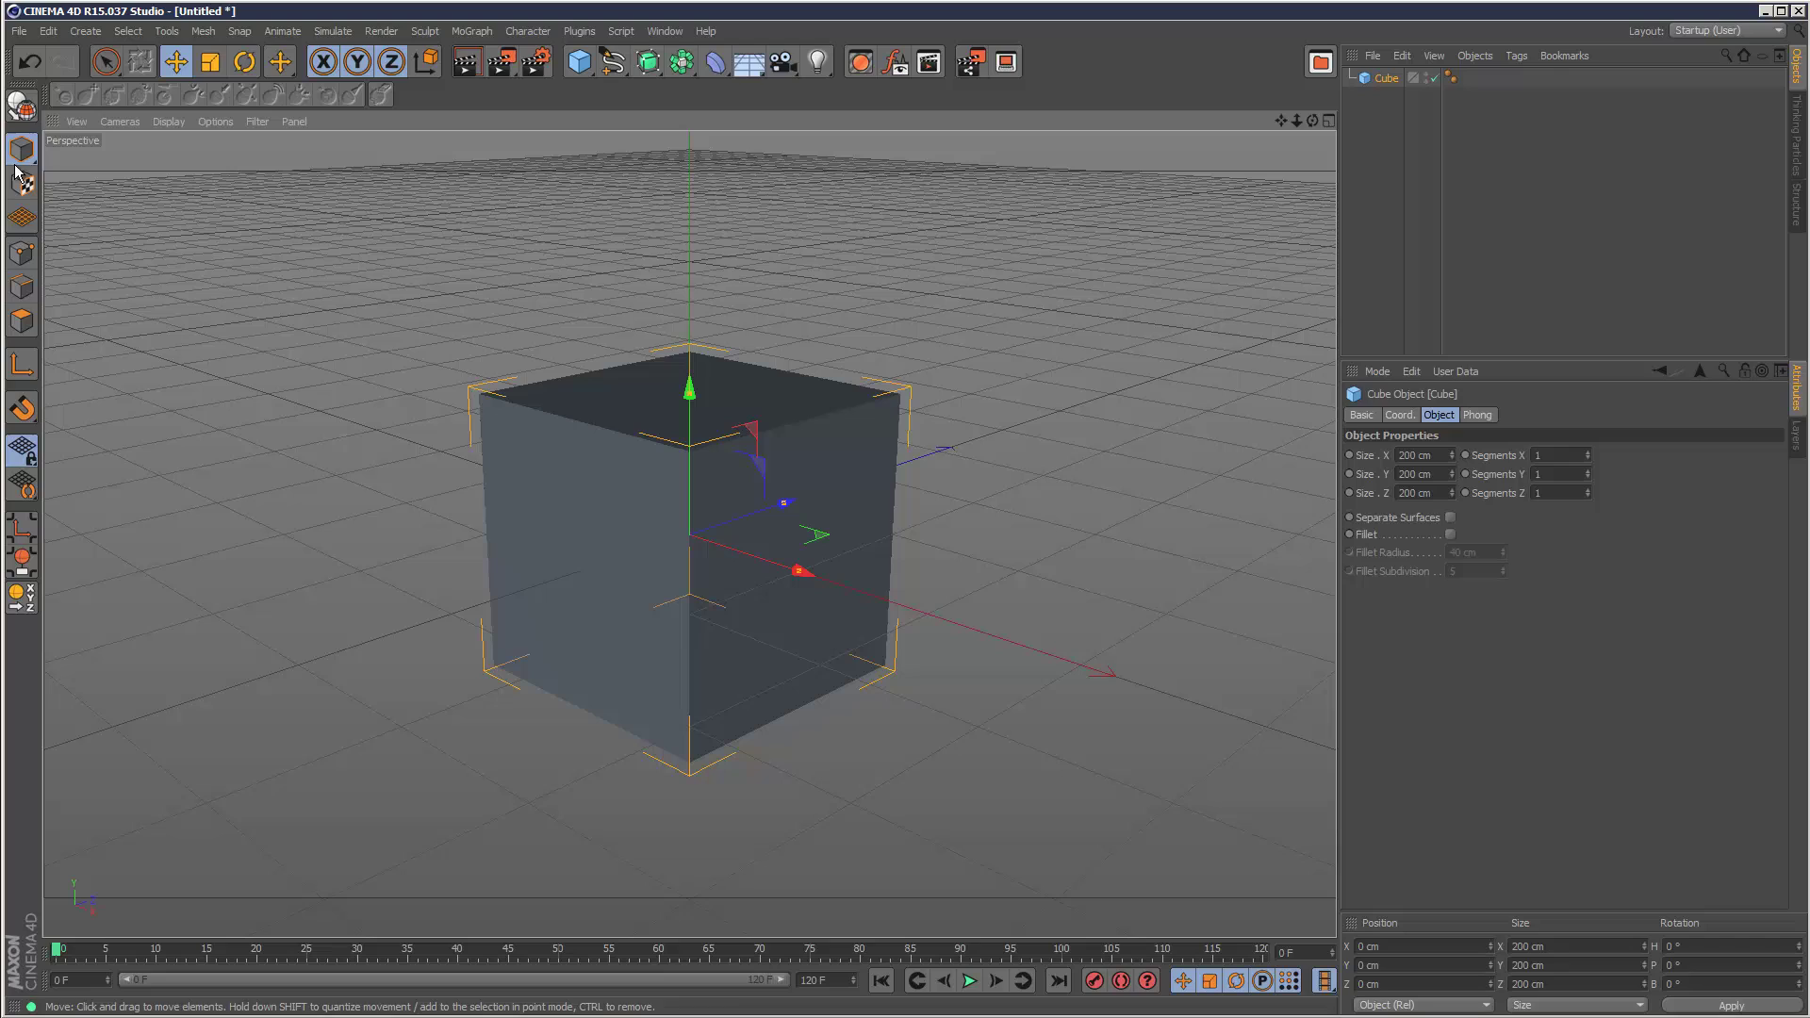
left_click(21, 105)
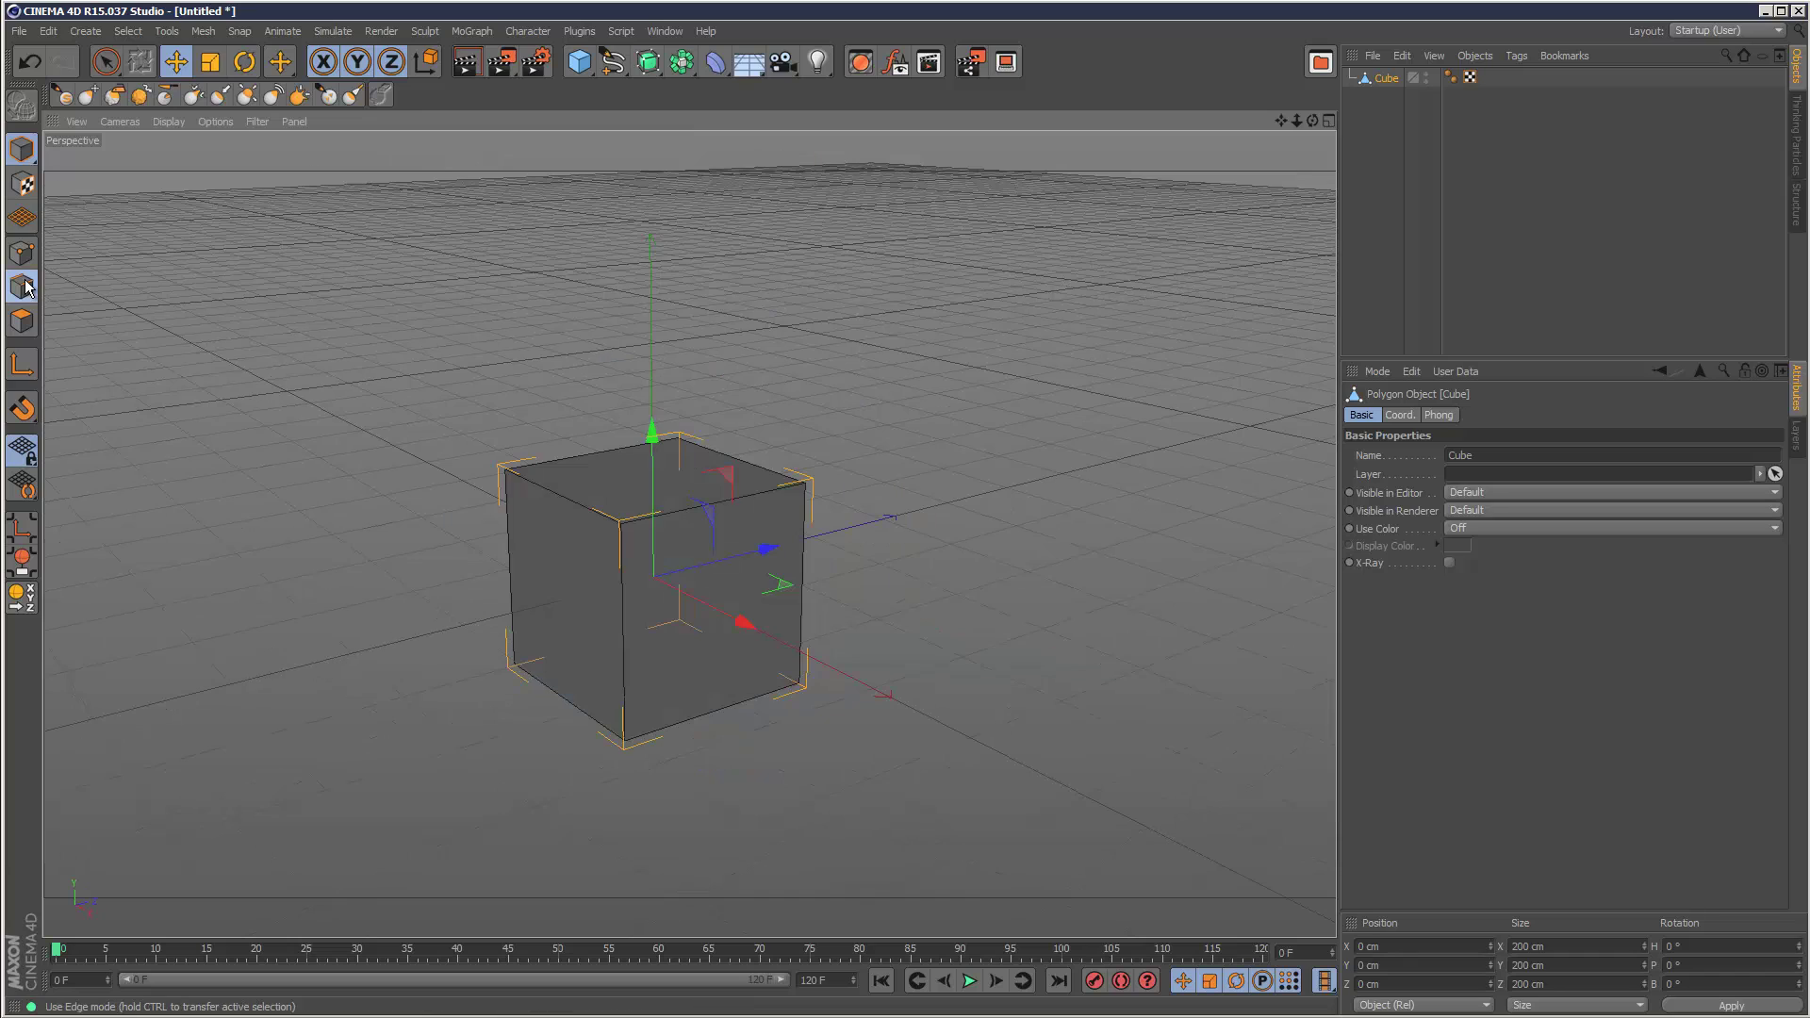
- Loop-cut the cube, lower the neck points, scale the top to ~155%, and select the lower front face
left_click(23, 287)
key("k")
key("l")
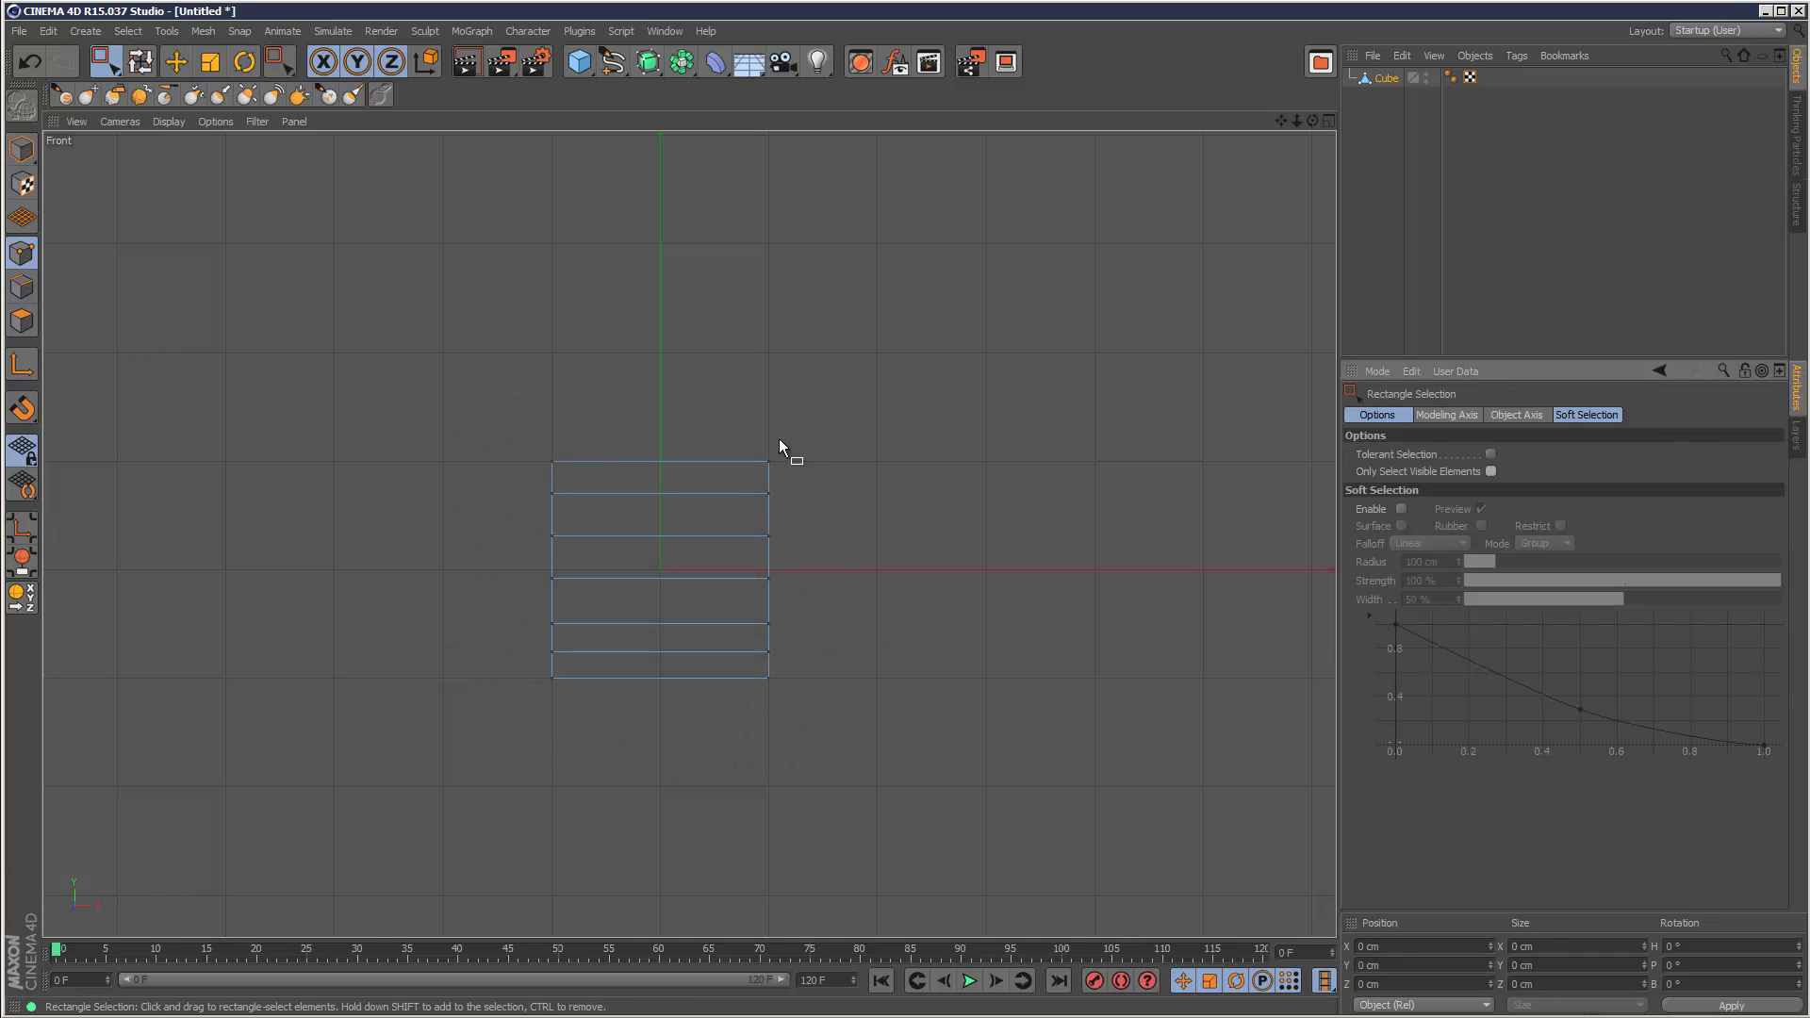
left_click_drag(662, 505, 662, 626)
key("t")
left_click_drag(660, 443, 660, 366)
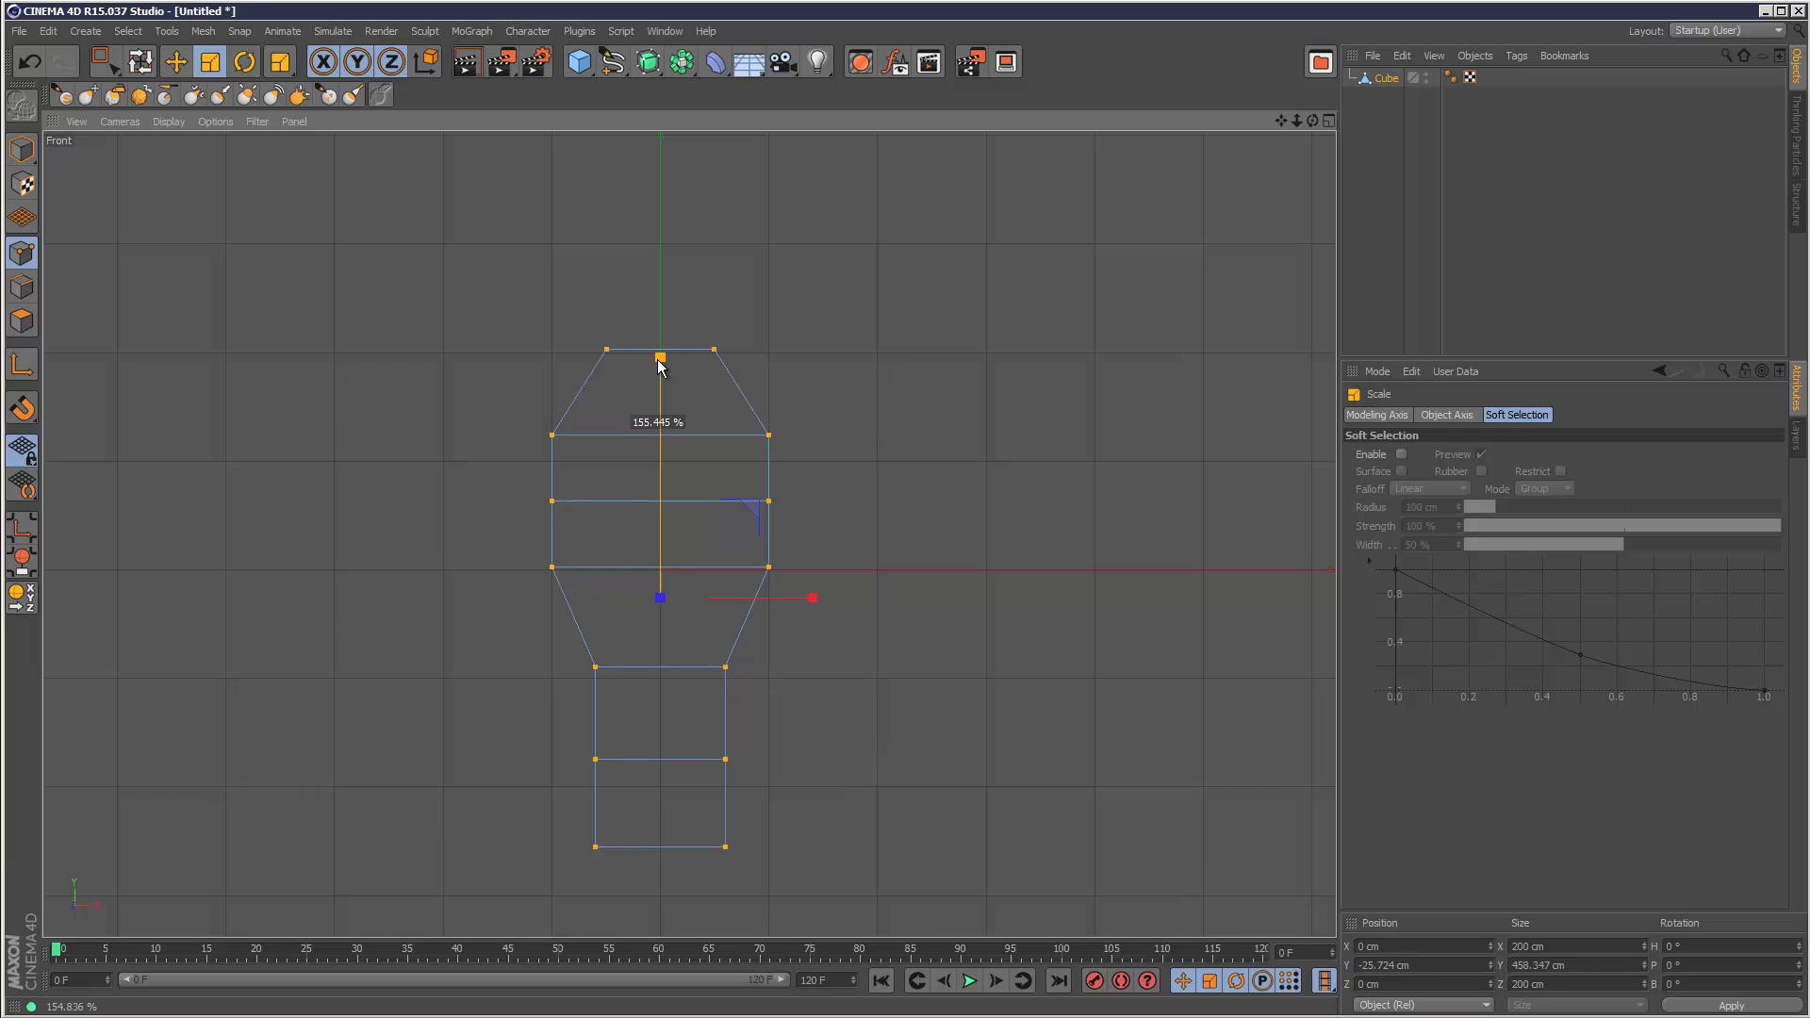
key("F1")
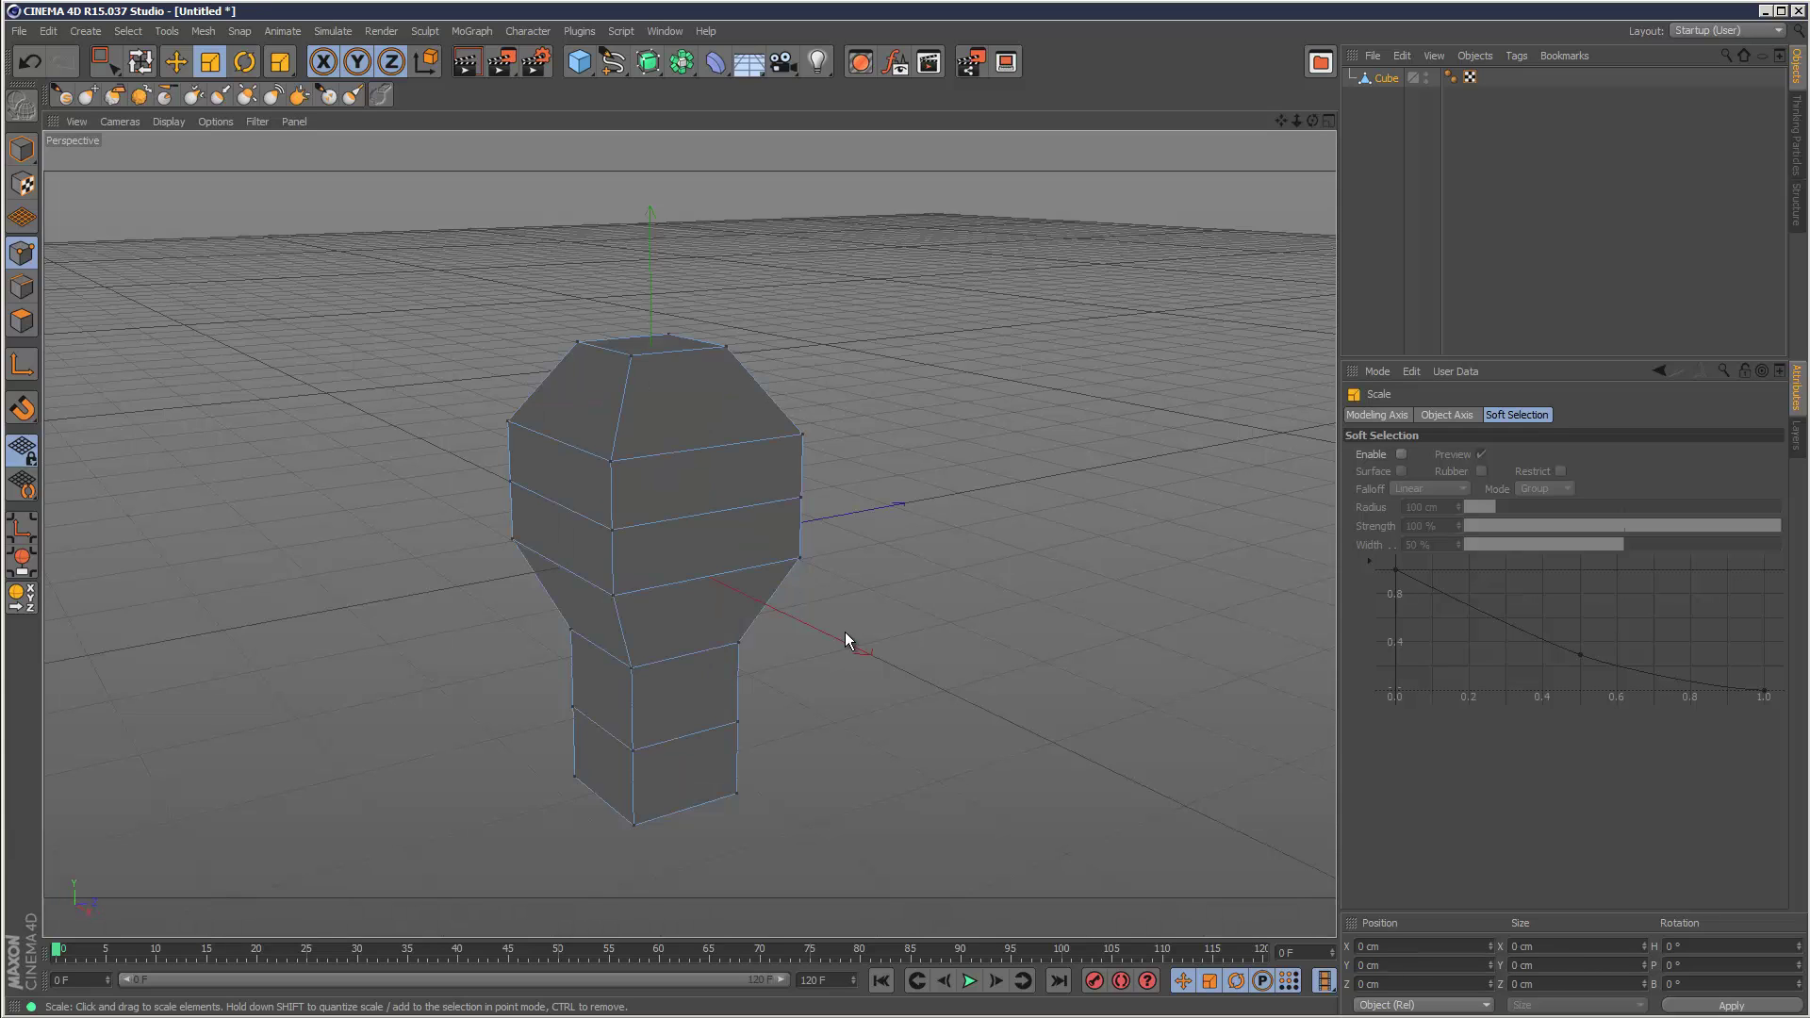
left_click(21, 321)
left_click(716, 609)
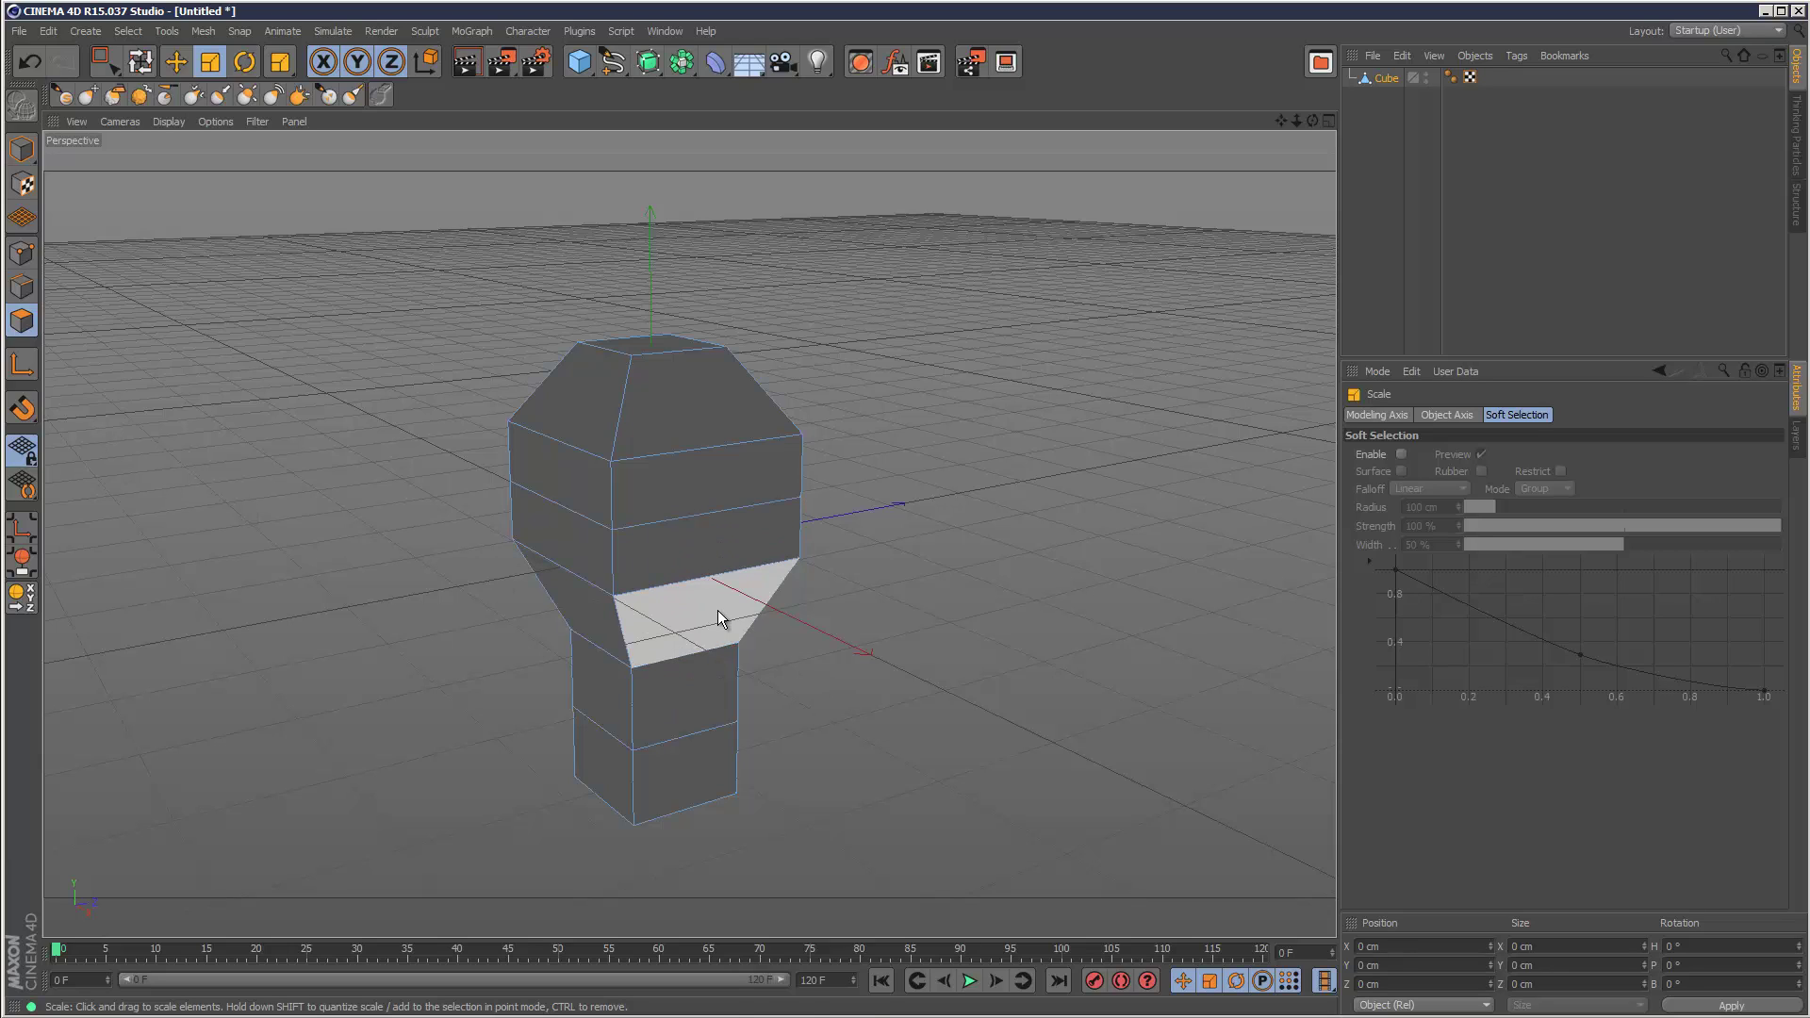
- Inset the lower front face and extrude it inward to form the mouth indent
right_click(716, 609)
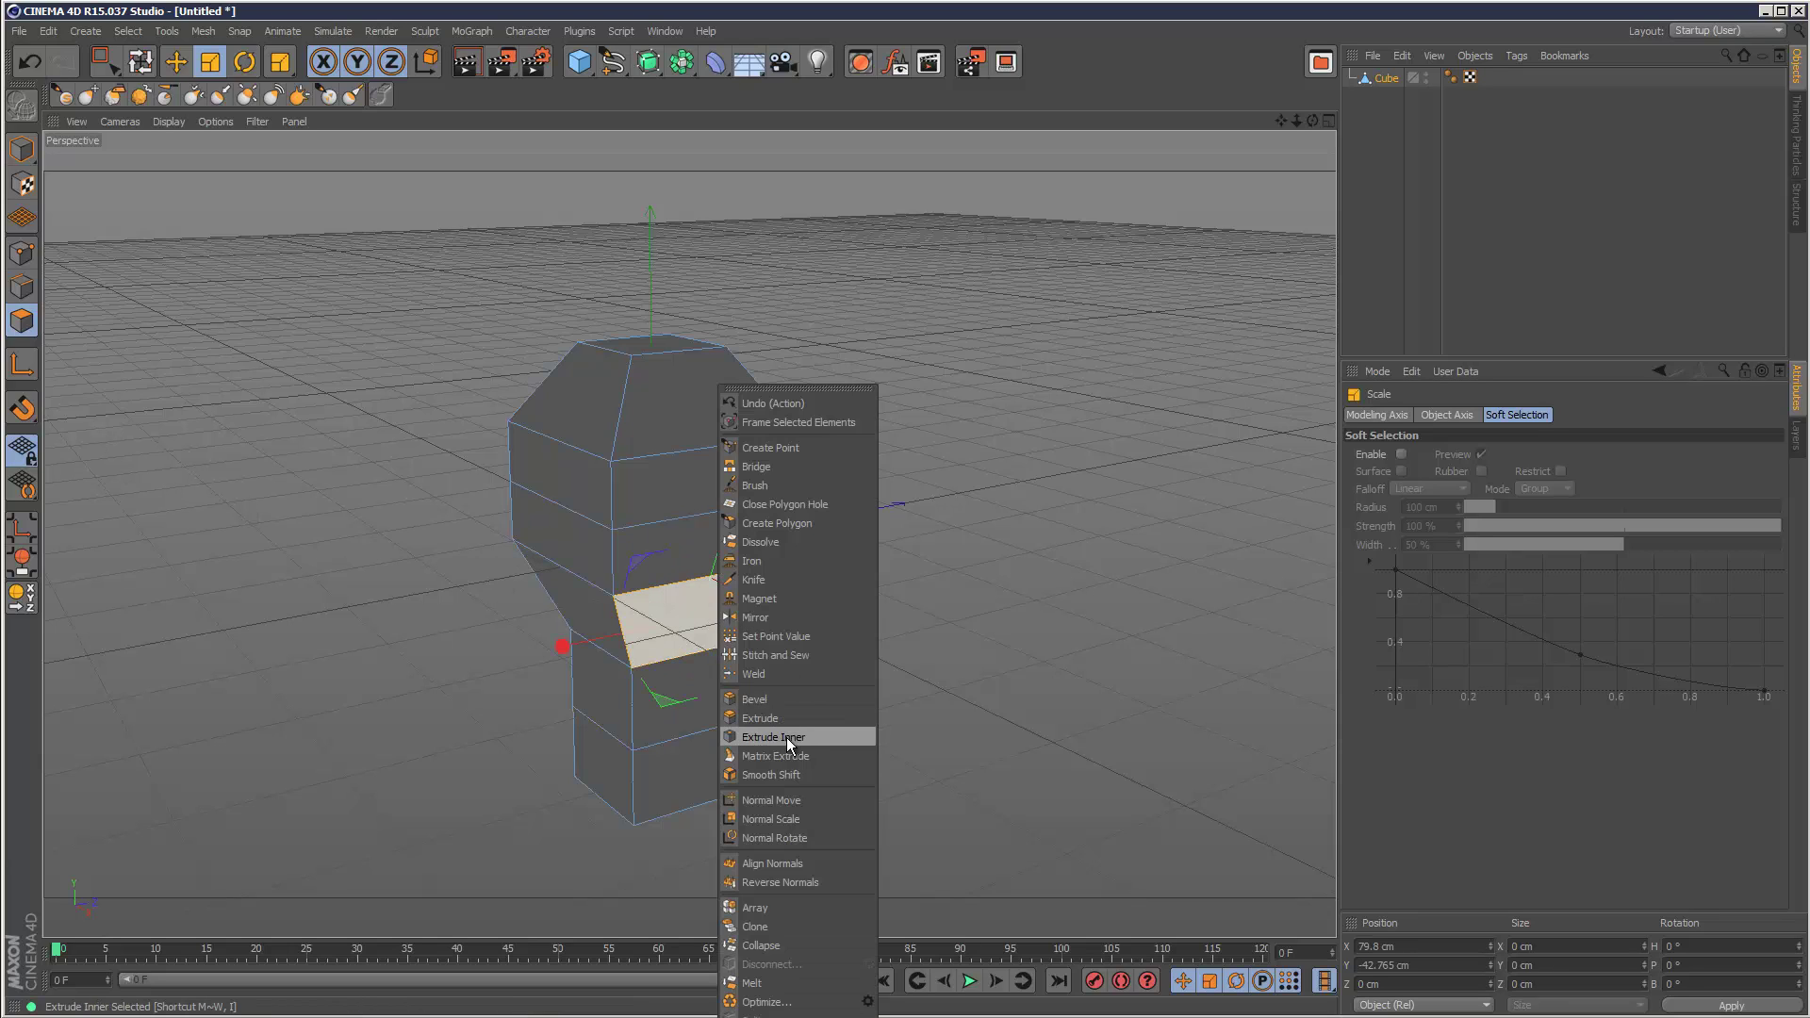
left_click(786, 737)
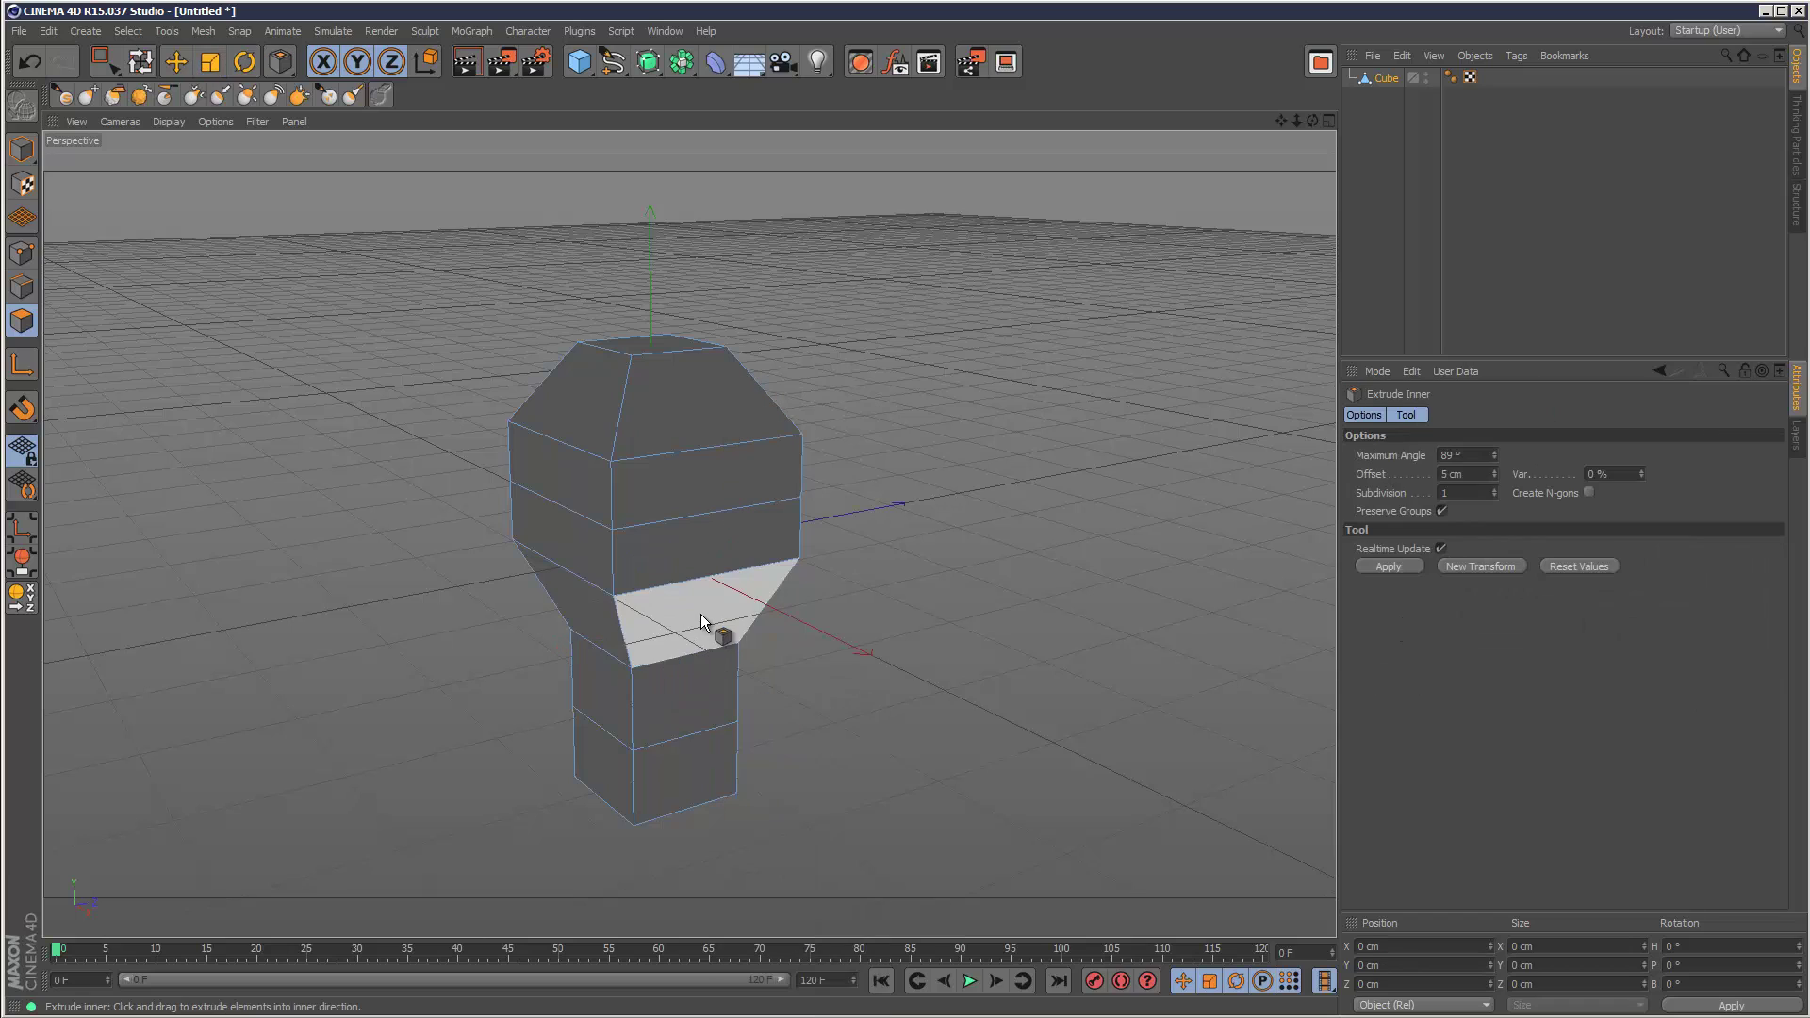
left_click_drag(743, 587, 856, 471)
right_click(786, 737)
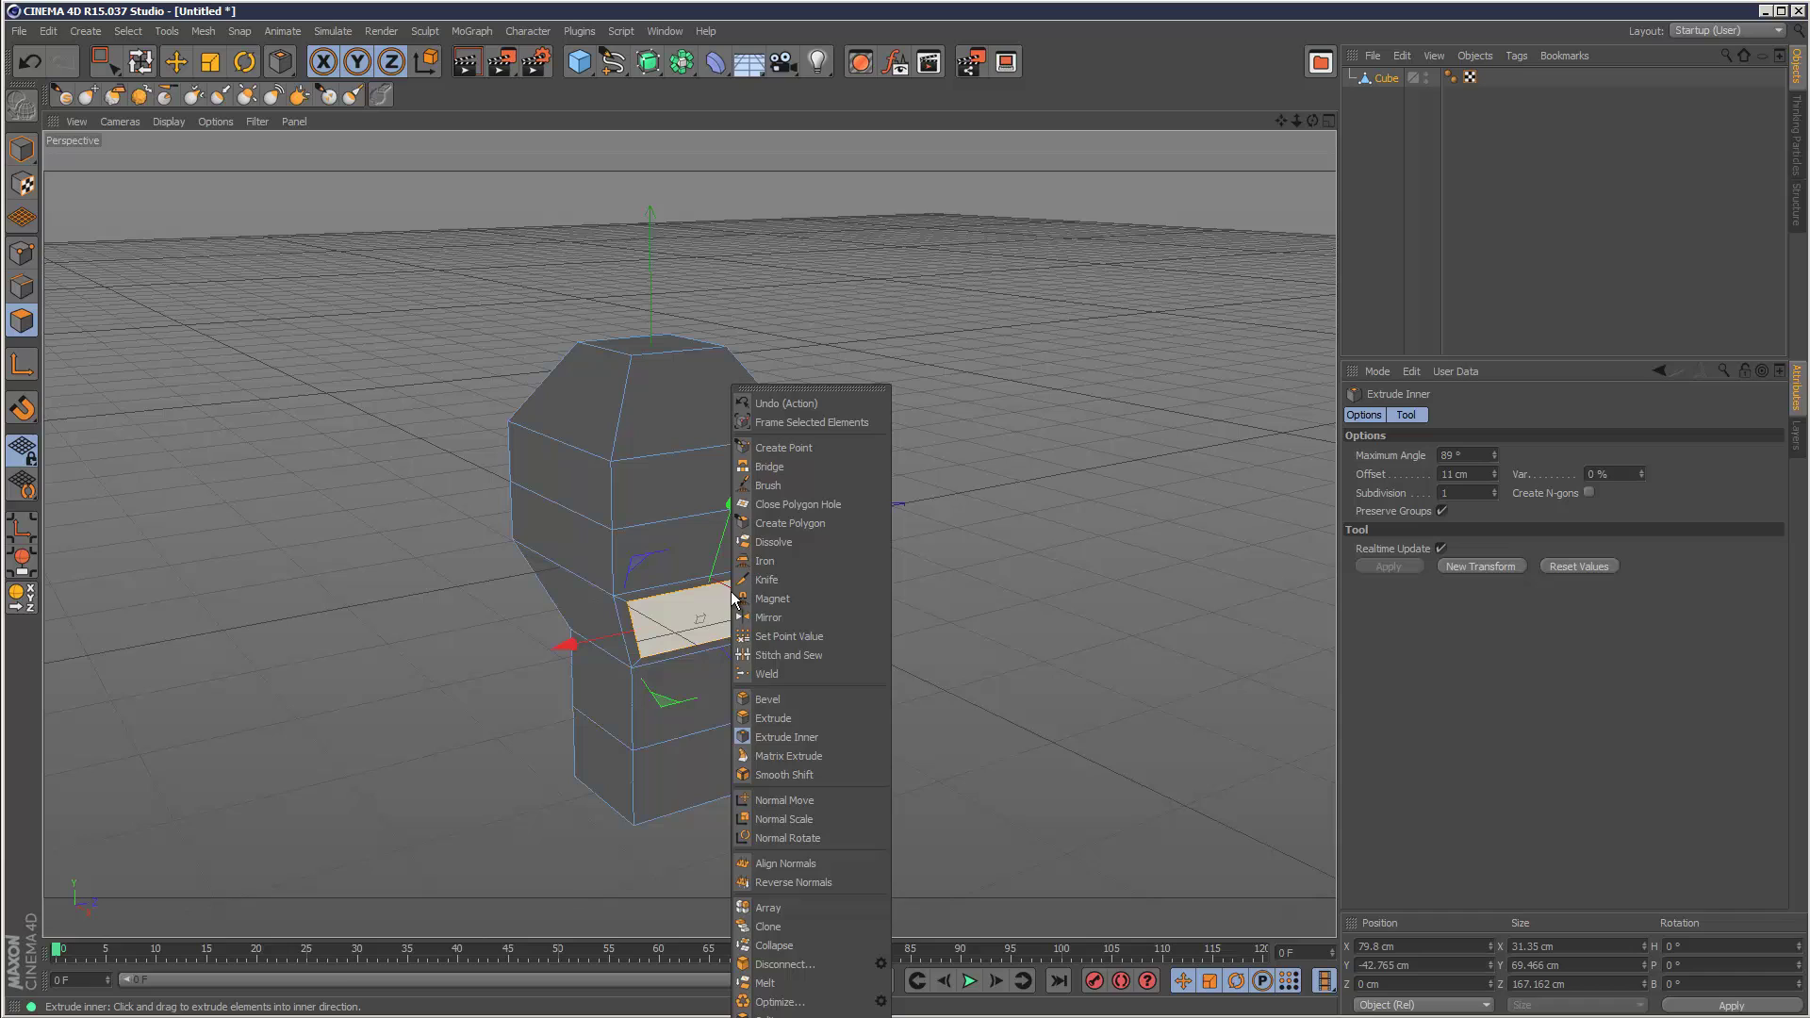
left_click(801, 718)
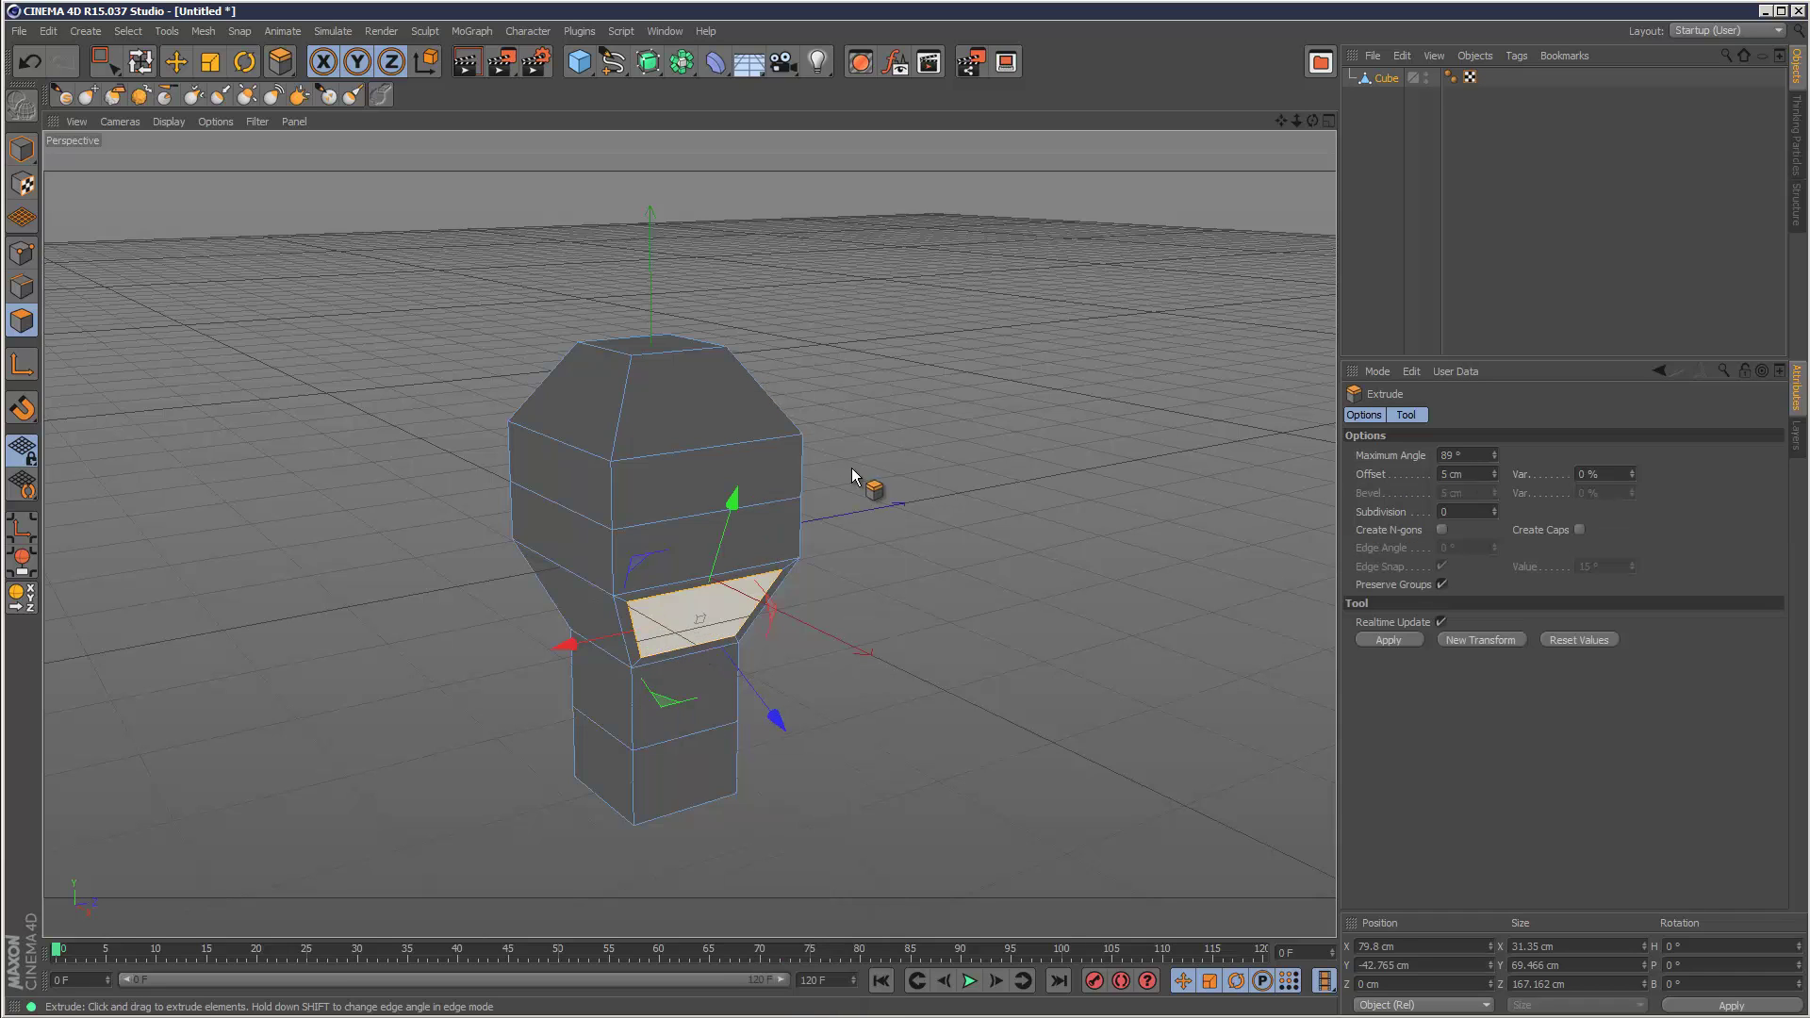
left_click_drag(852, 468, 755, 664)
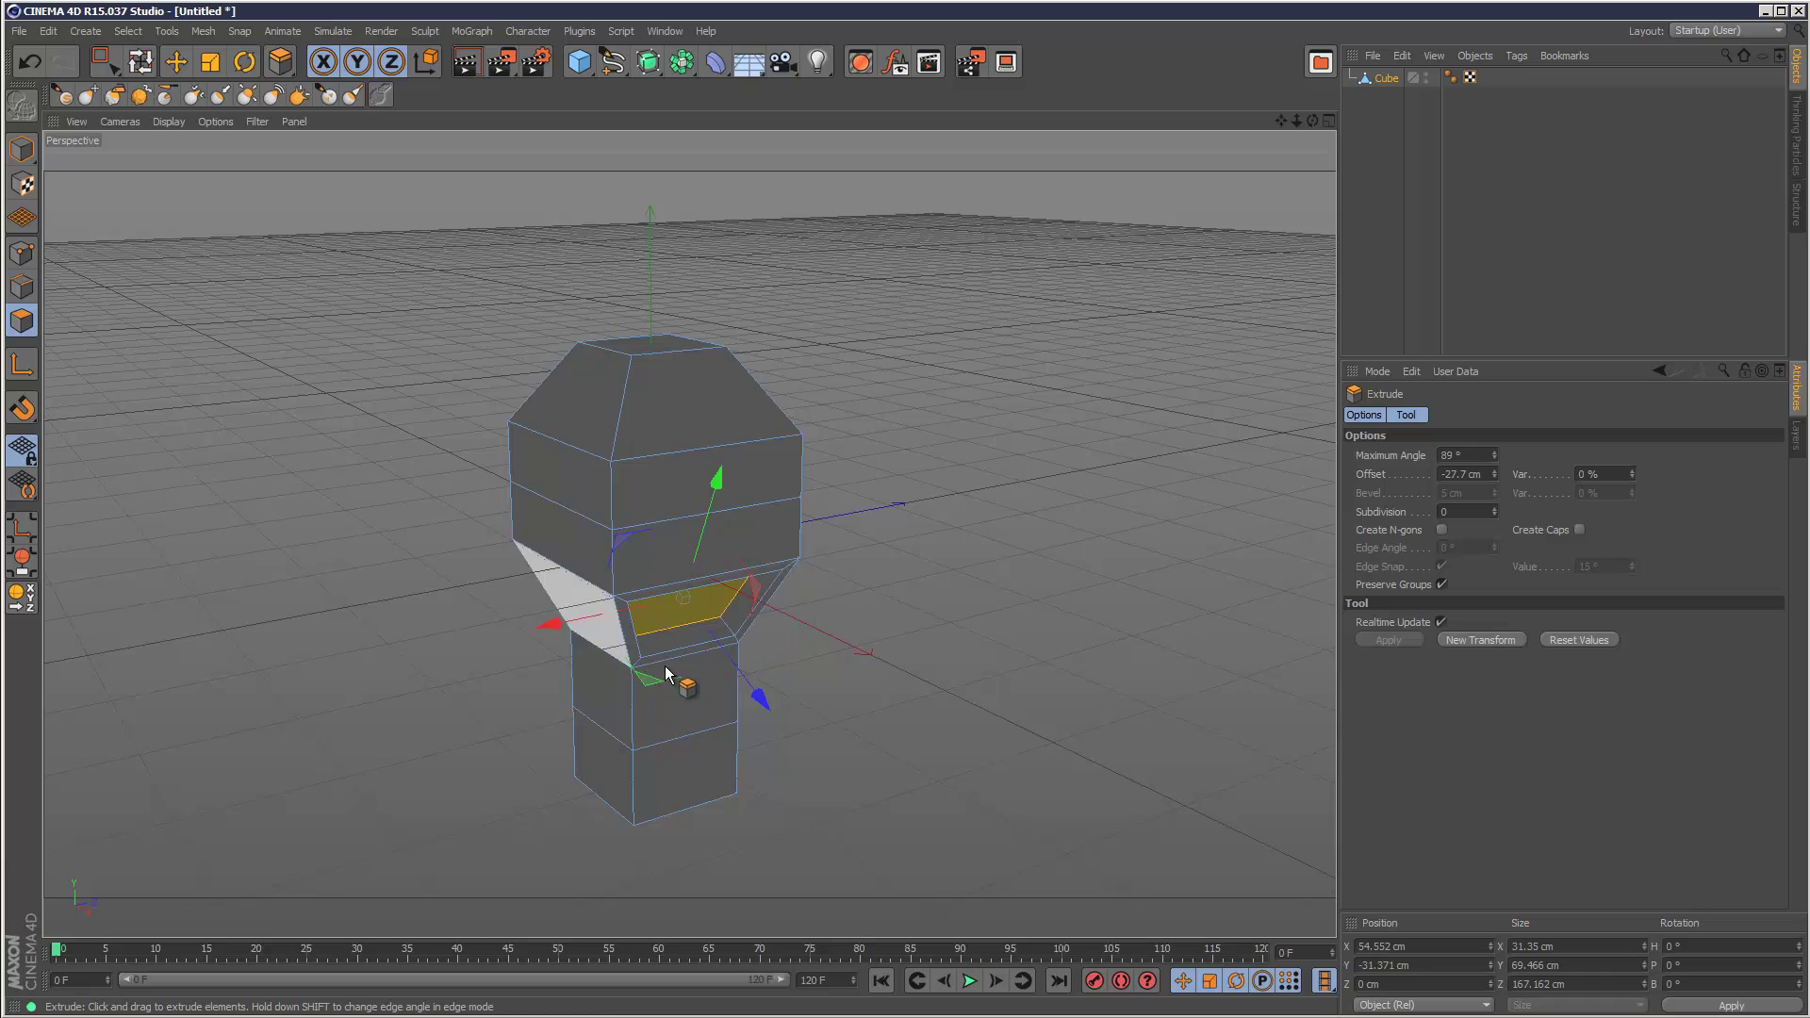
- Inset the top-left face and extrude it outward as the ear block, then return to Model mode
left_click(581, 417)
right_click(581, 396)
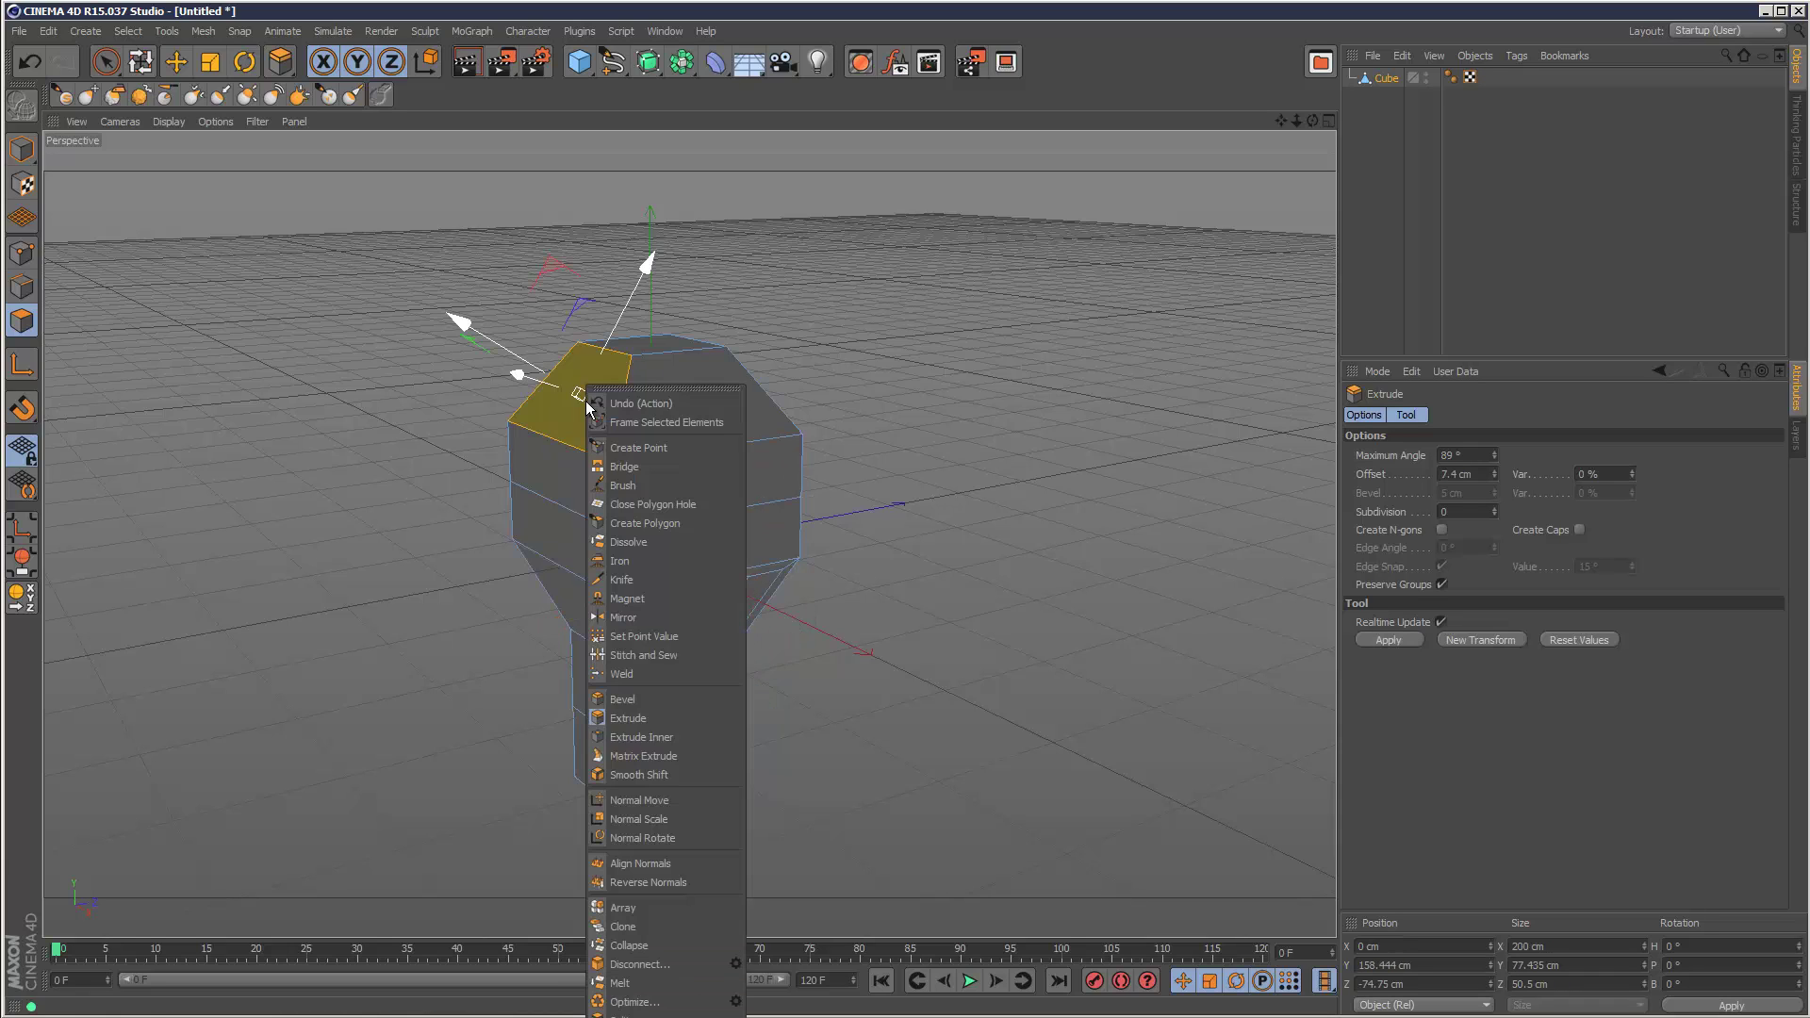
left_click(699, 737)
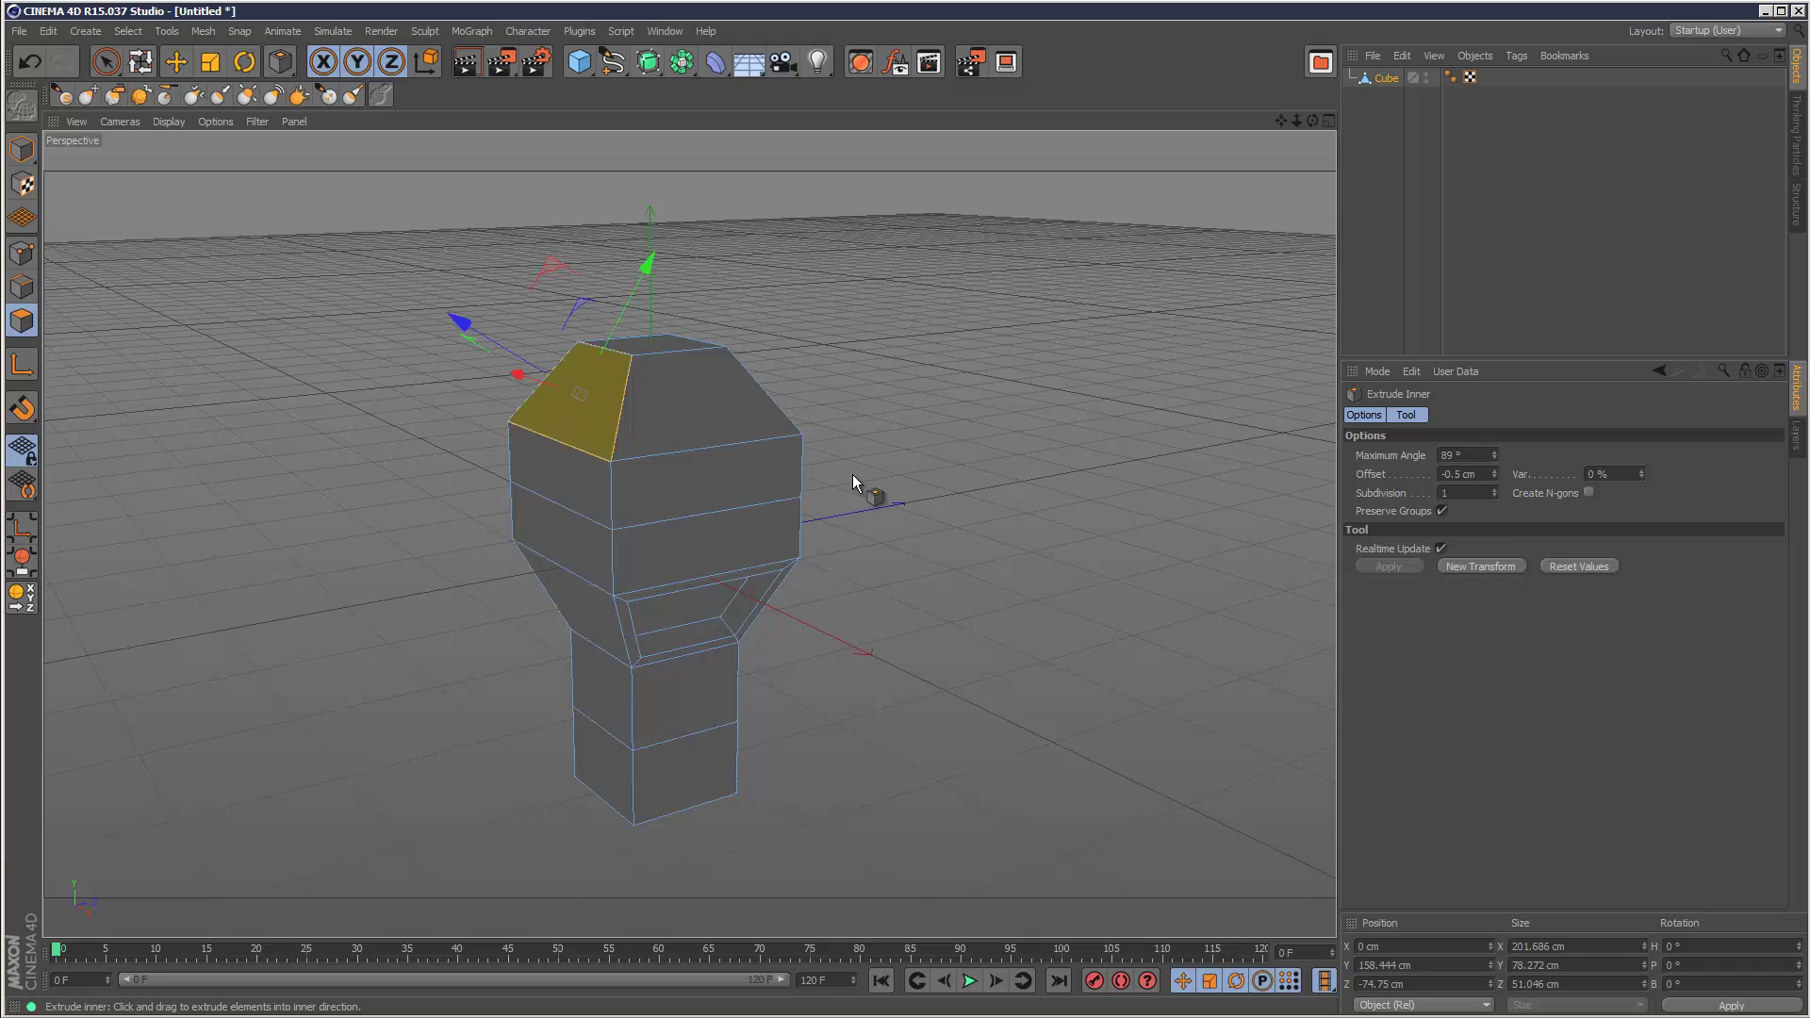
left_click_drag(853, 474, 854, 473)
right_click(587, 413)
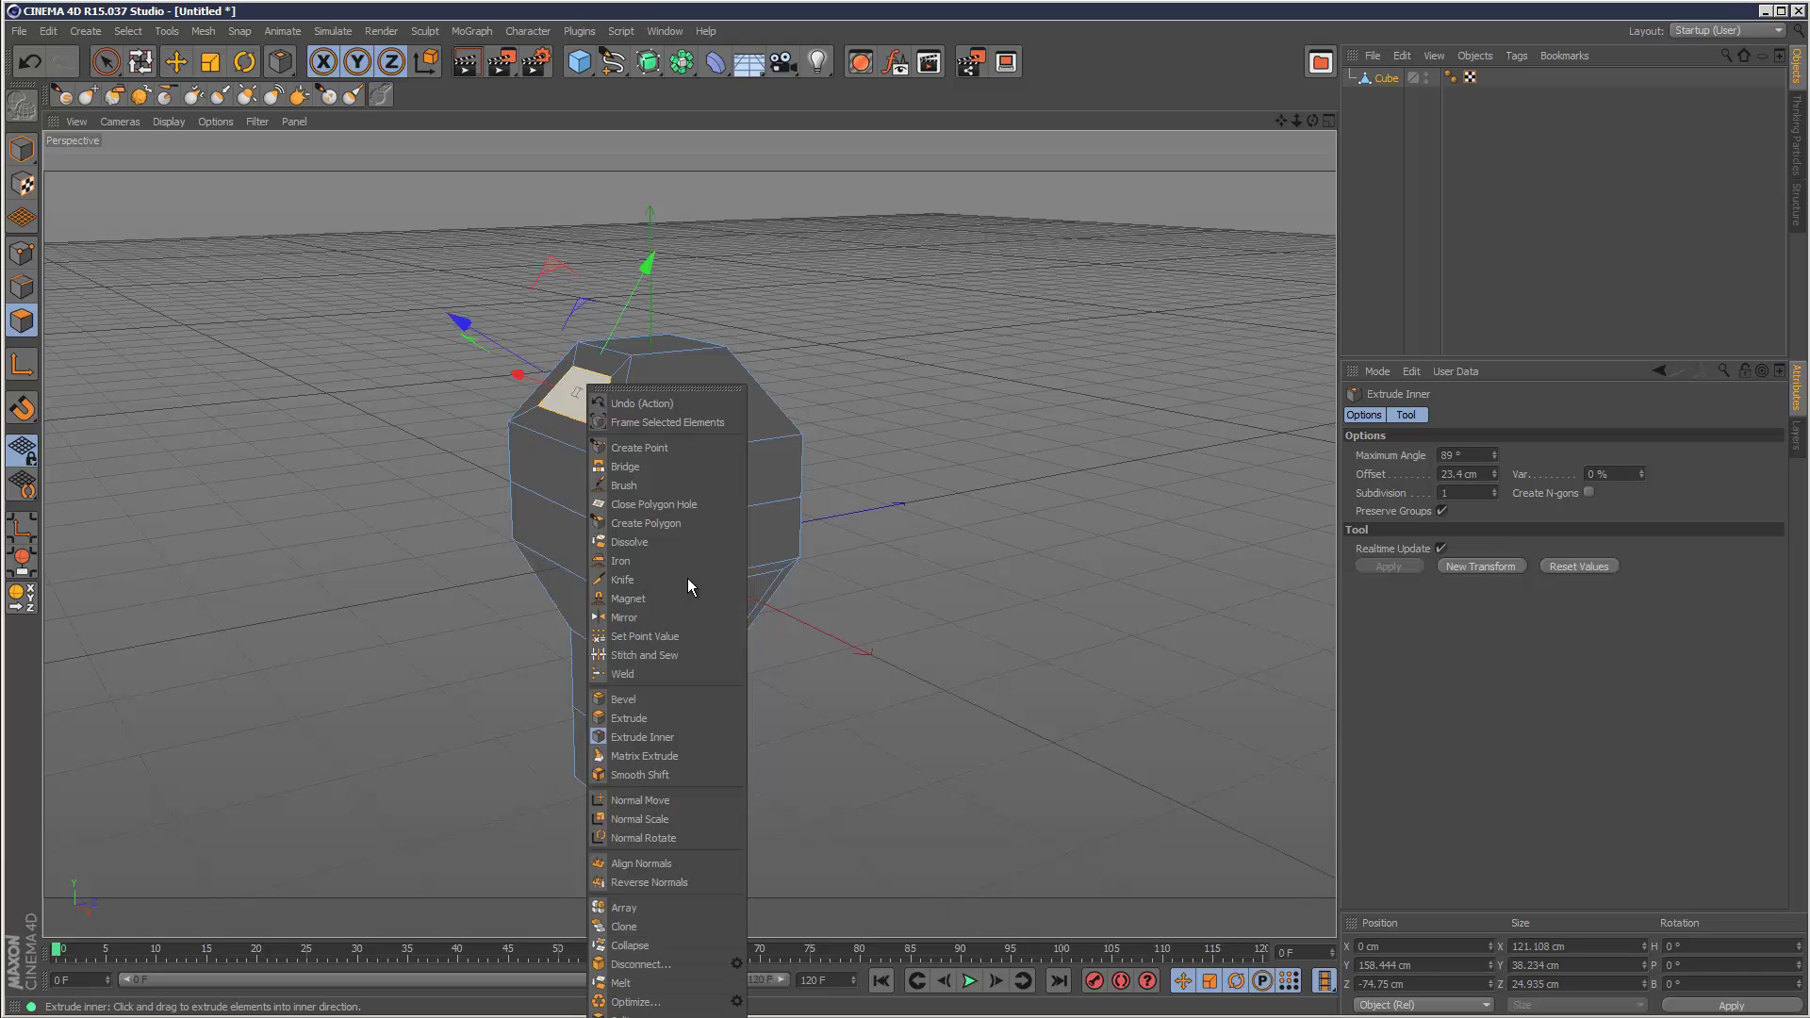
left_click(724, 717)
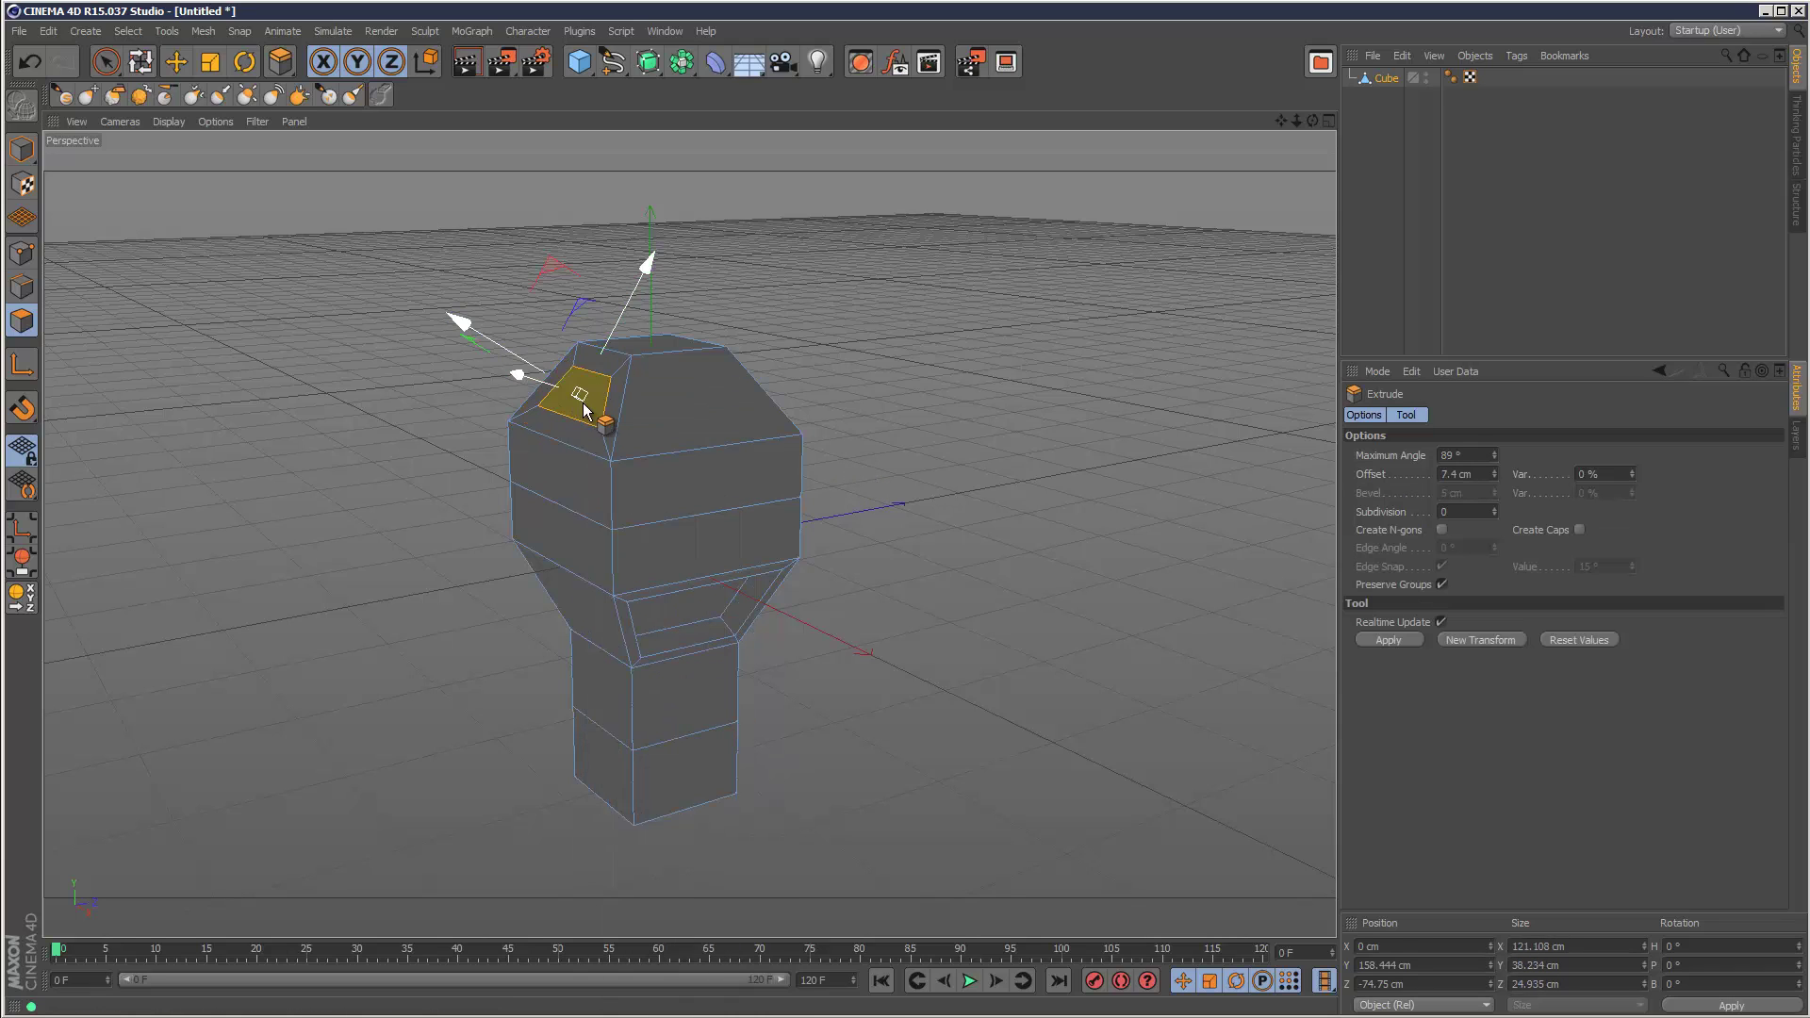
left_click_drag(585, 410, 852, 468)
key("ctrl+z")
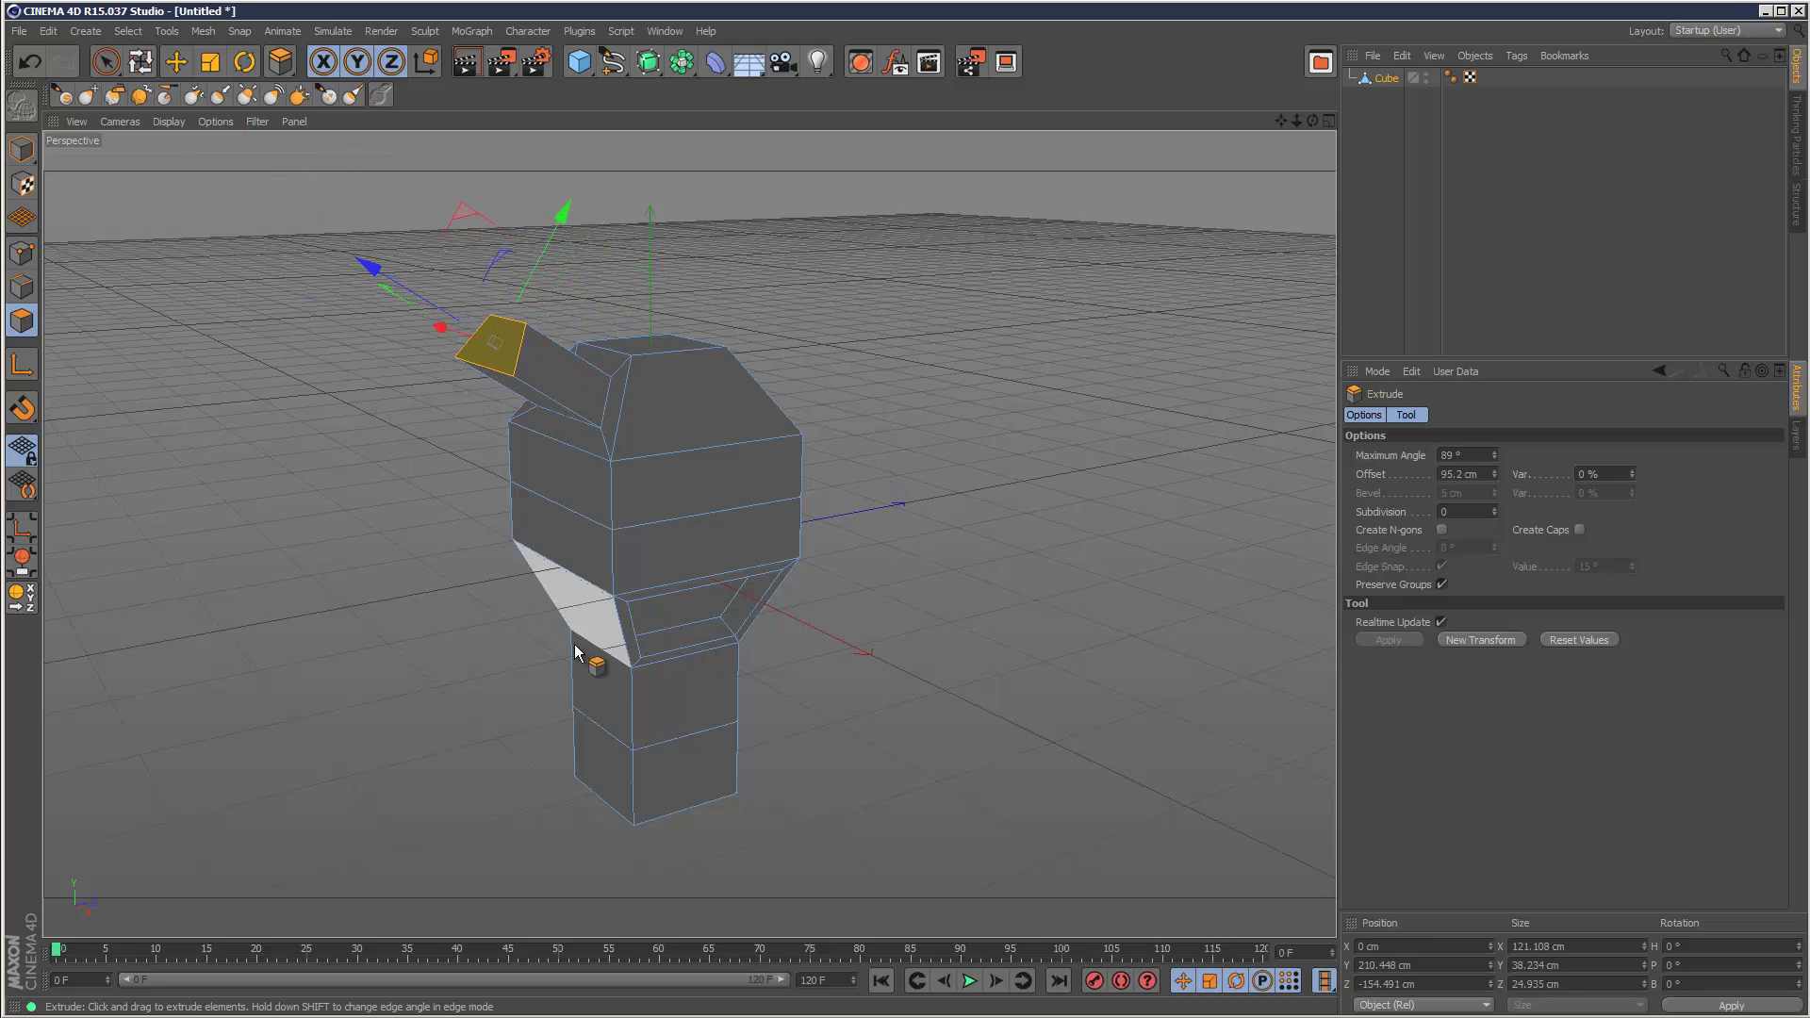
left_click(36, 148)
- Deselect the head, orbit to a frontal view, and compare it with the sock puppet photo
left_click(105, 61)
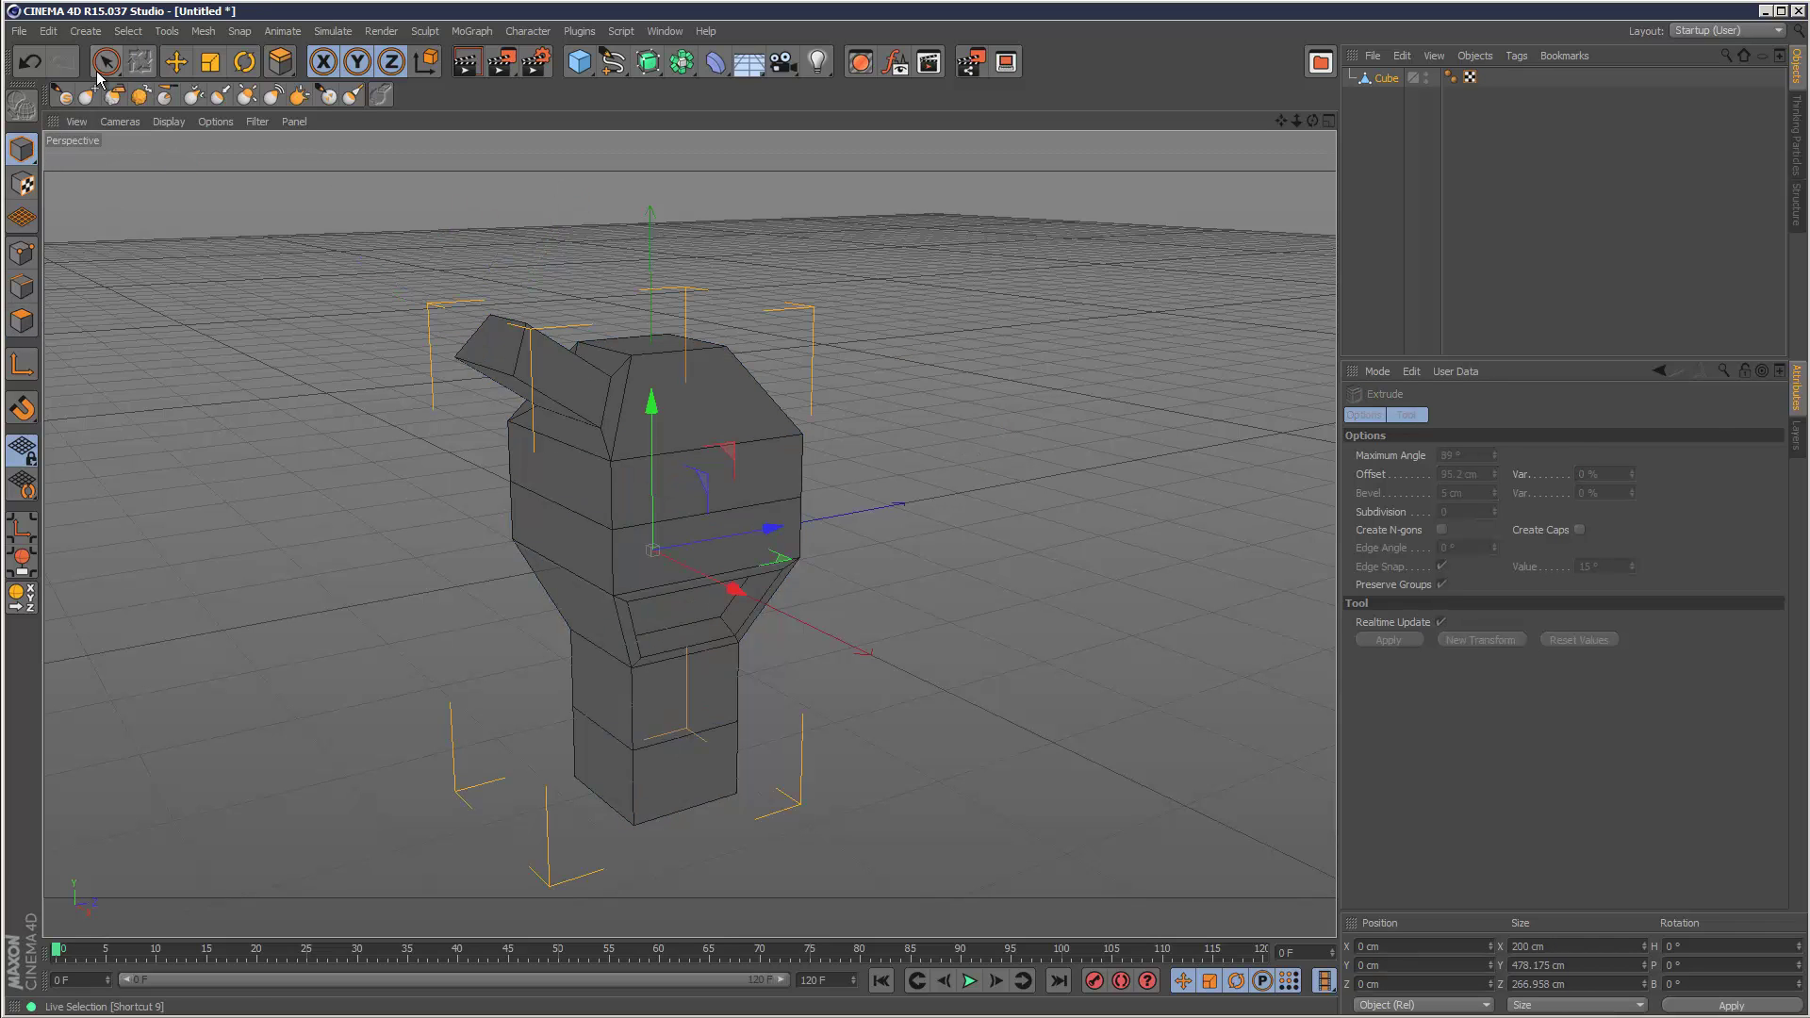
left_click(968, 377)
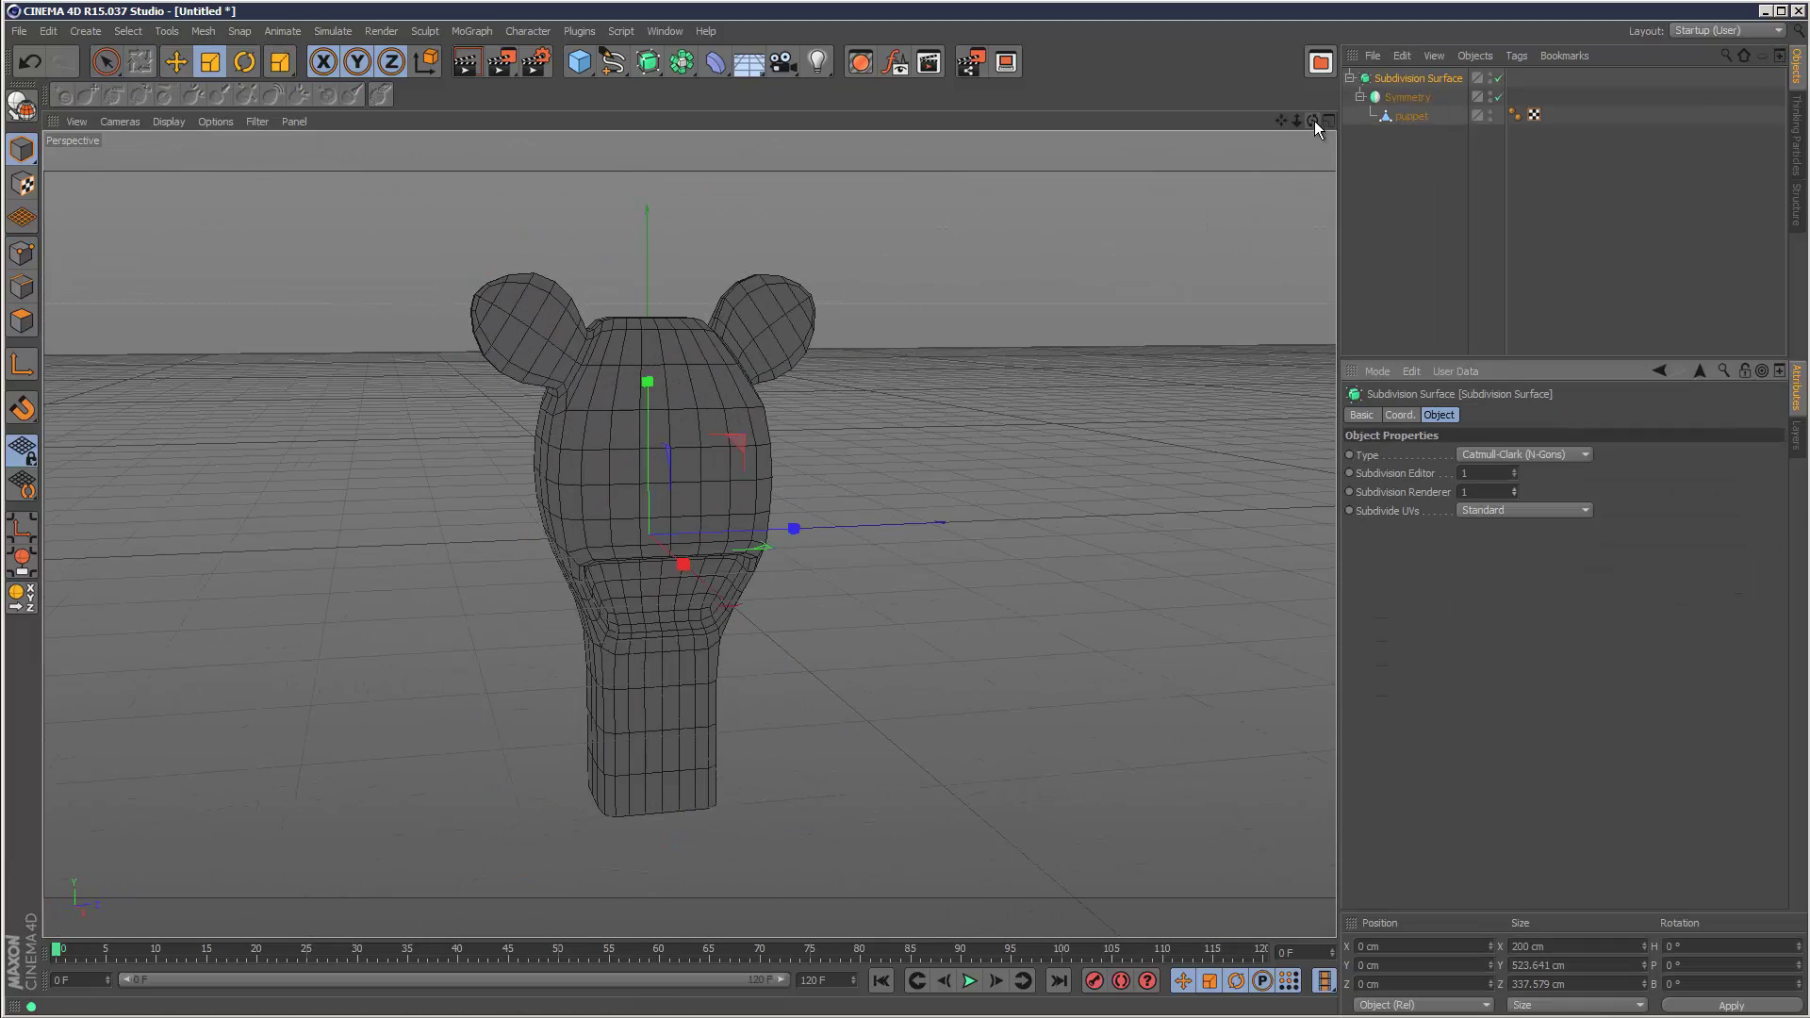
left_click_drag(1312, 120, 851, 468)
left_click_drag(1282, 120, 825, 468)
key("alt+Tab")
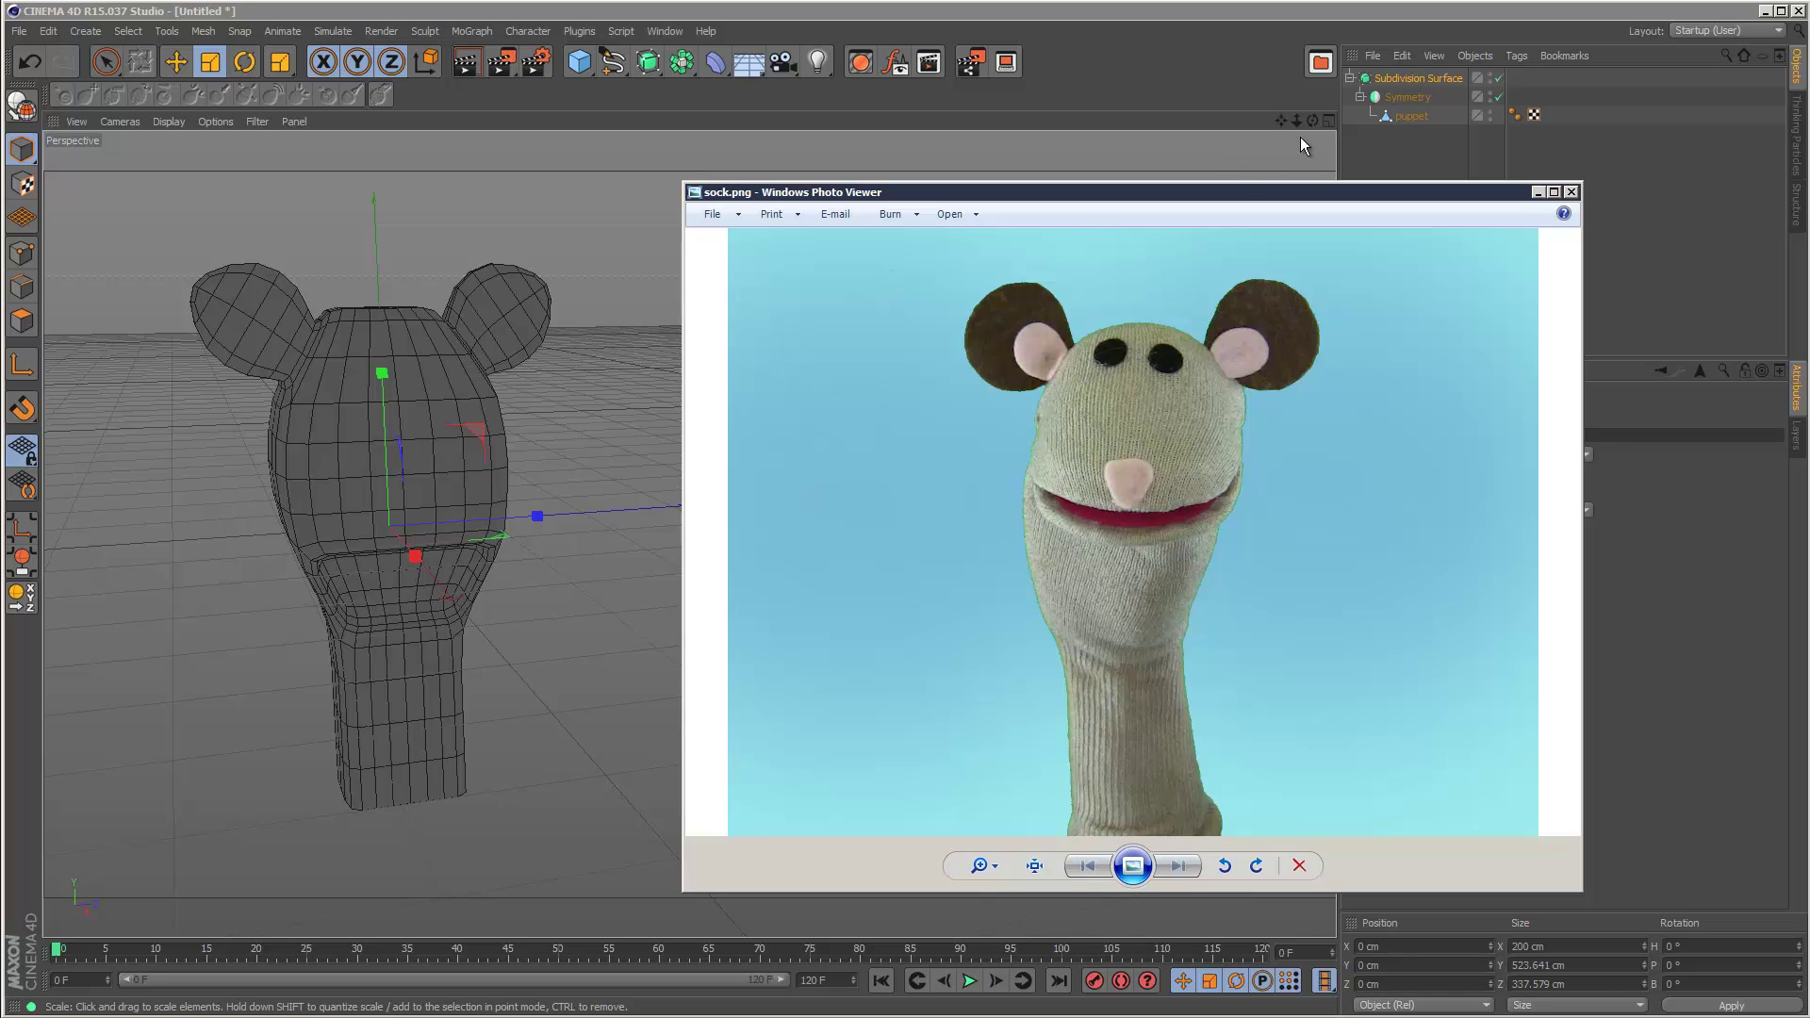
left_click_drag(1313, 120, 348, 536)
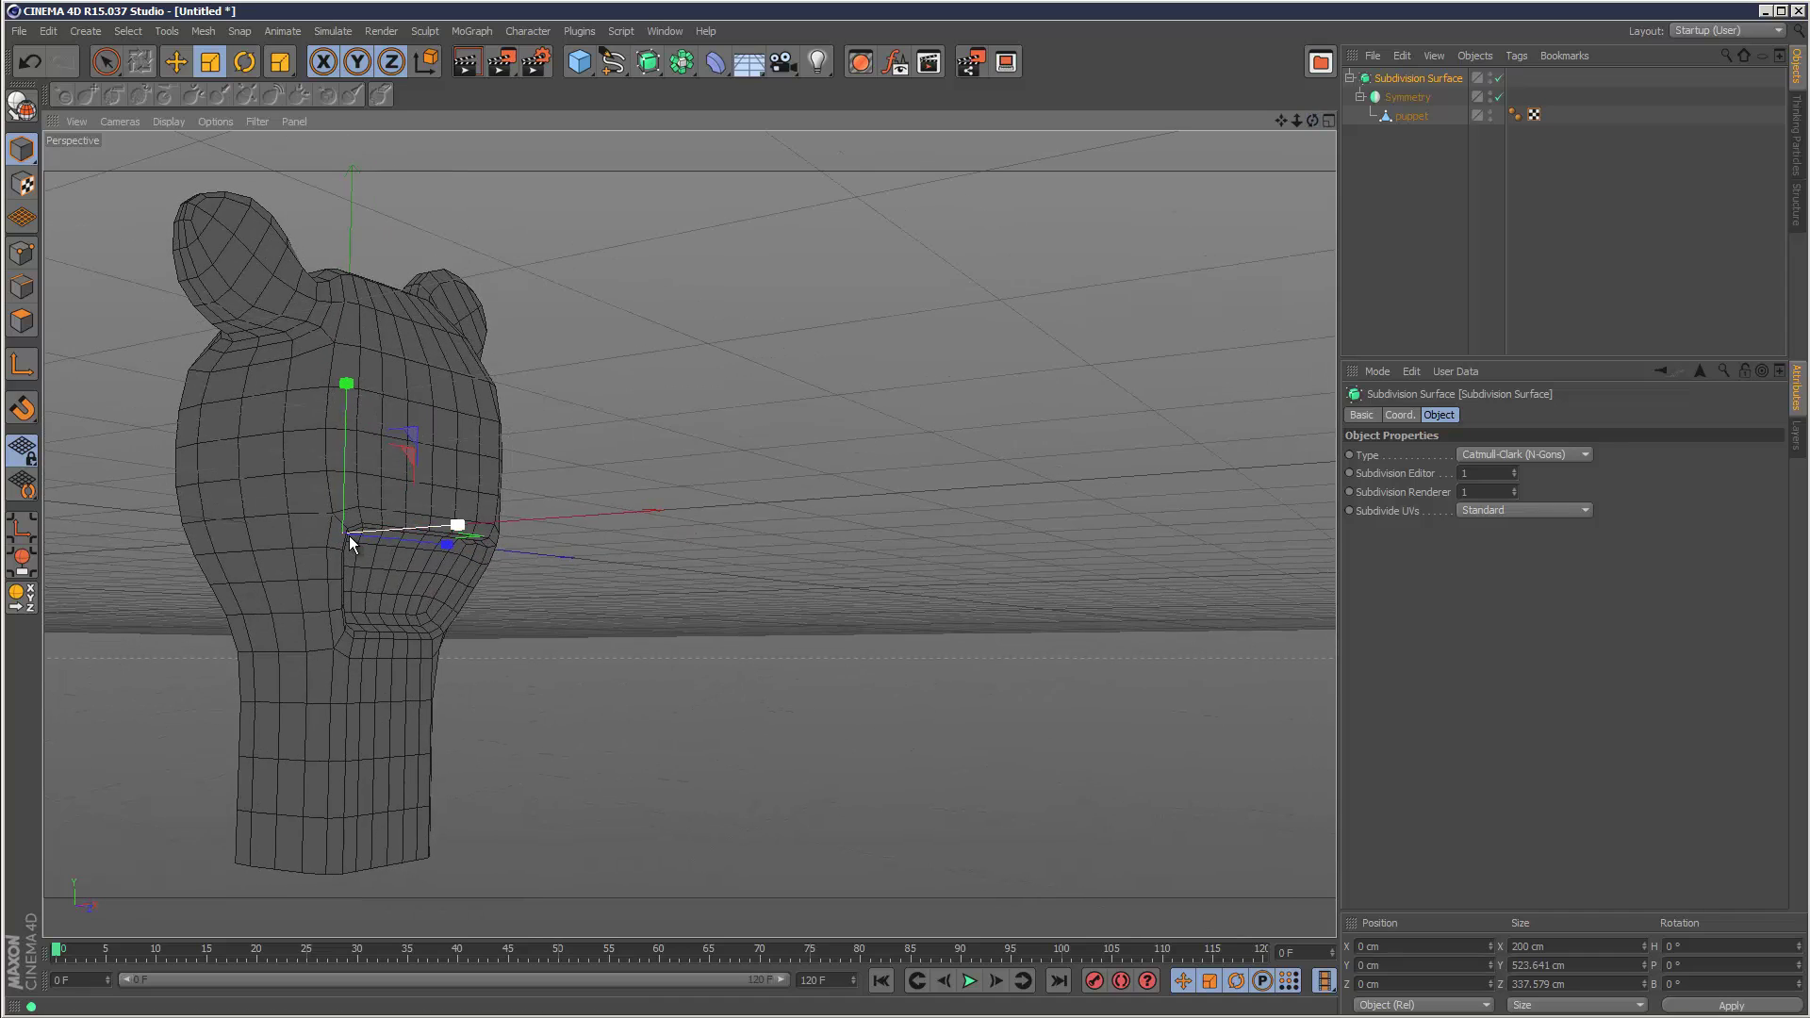
left_click_drag(1313, 120, 853, 470)
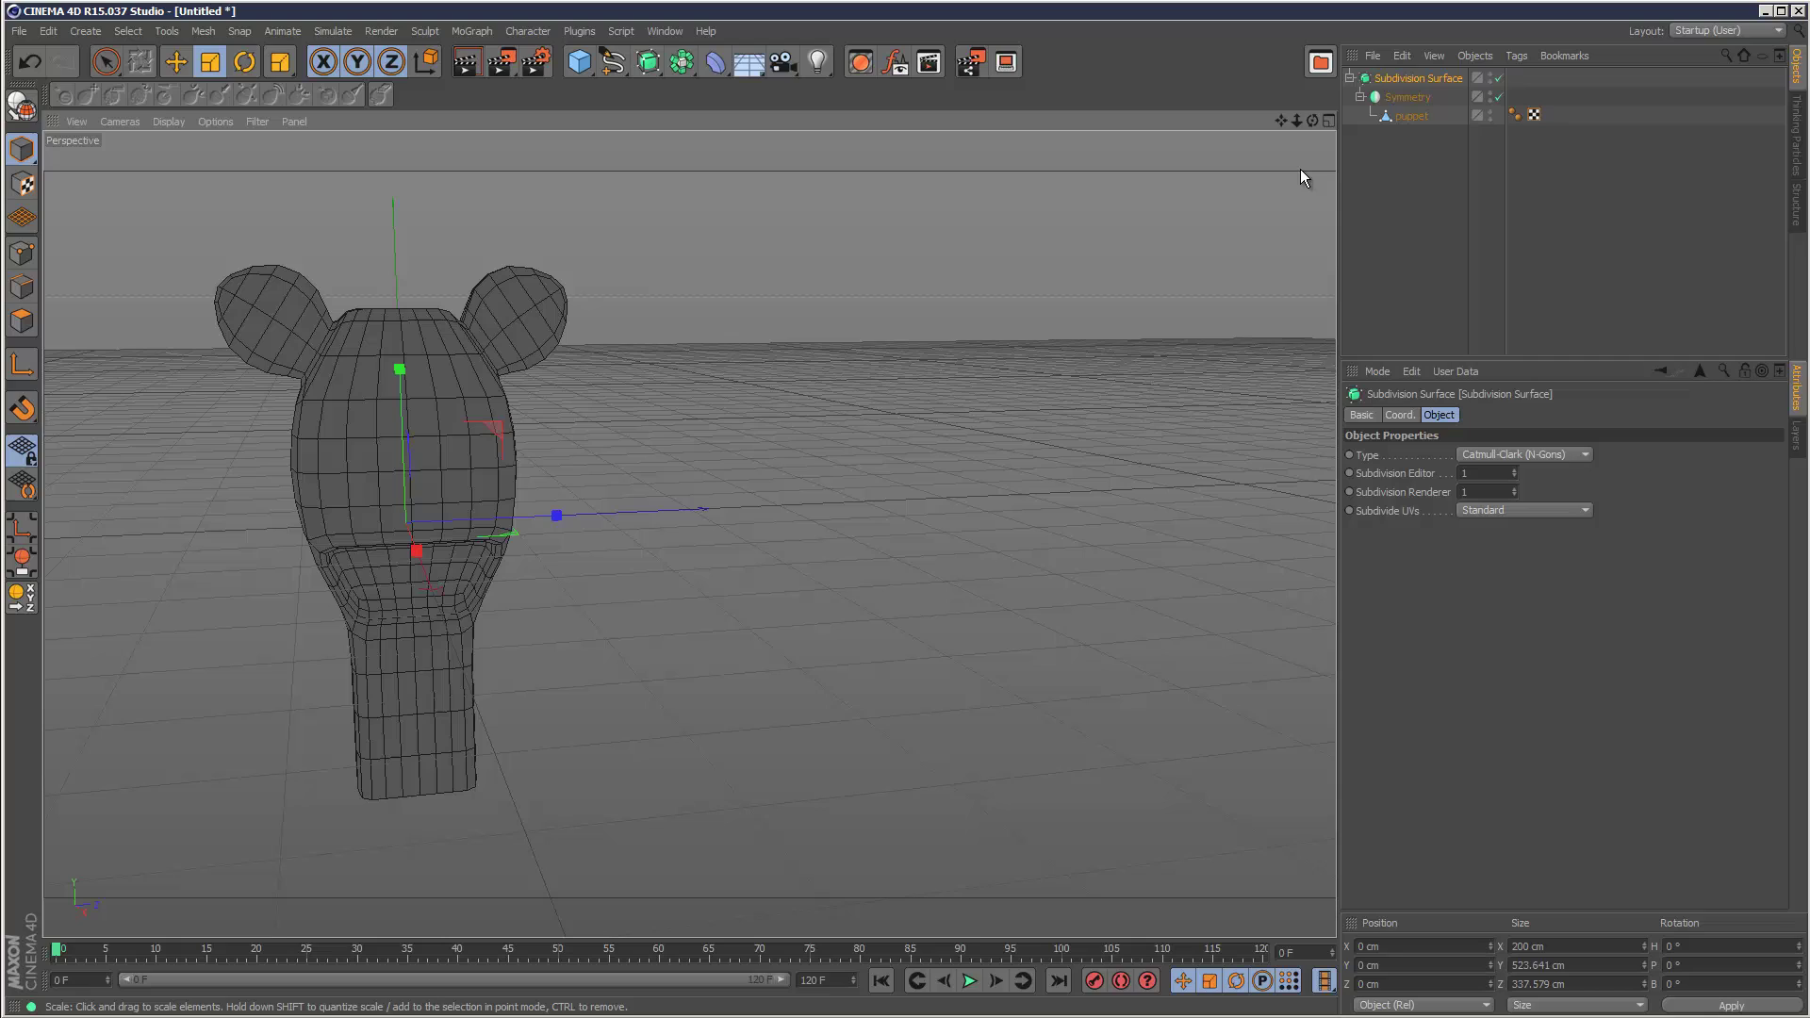